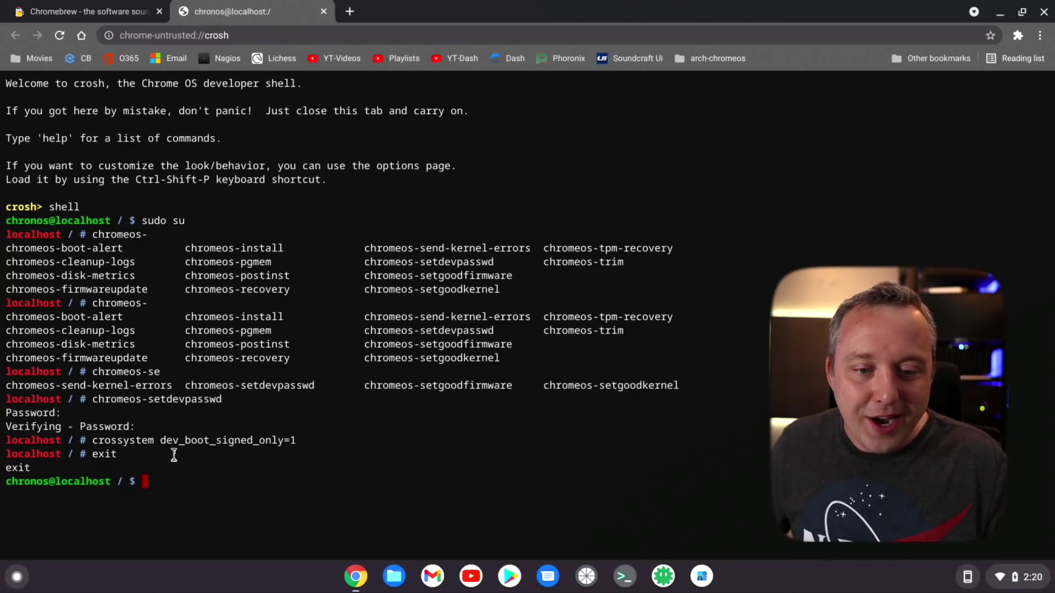
# Step: Switch to the Chromebrew website tab
pyautogui.click(76, 11)
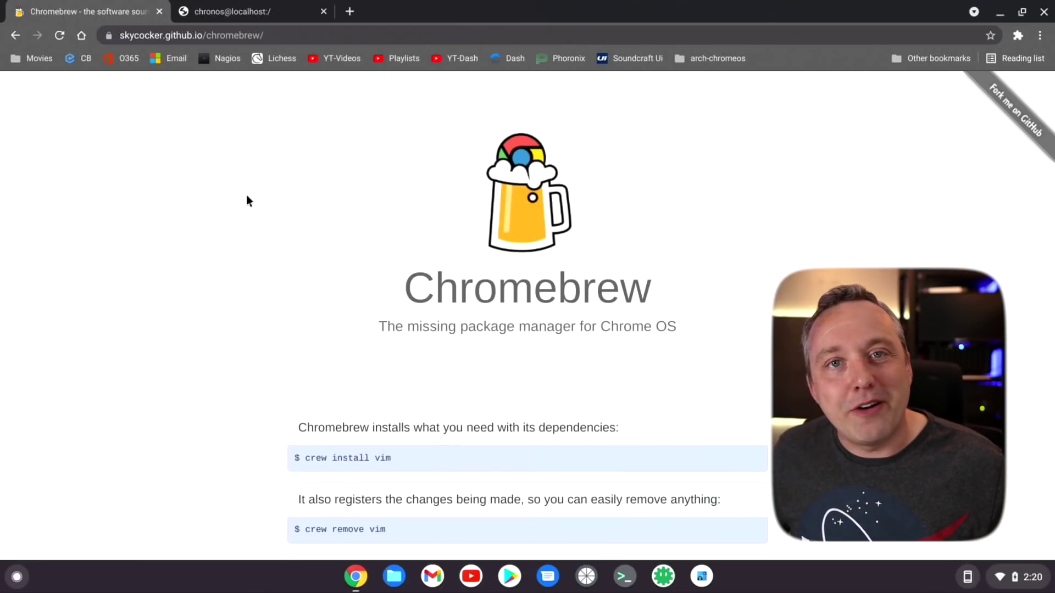
# Step: Copy the 'curl -Ls git.io/vddgY | bash' install command from the Chromebrew site and paste it into crosh
pyautogui.scroll(-4, 257, 217)
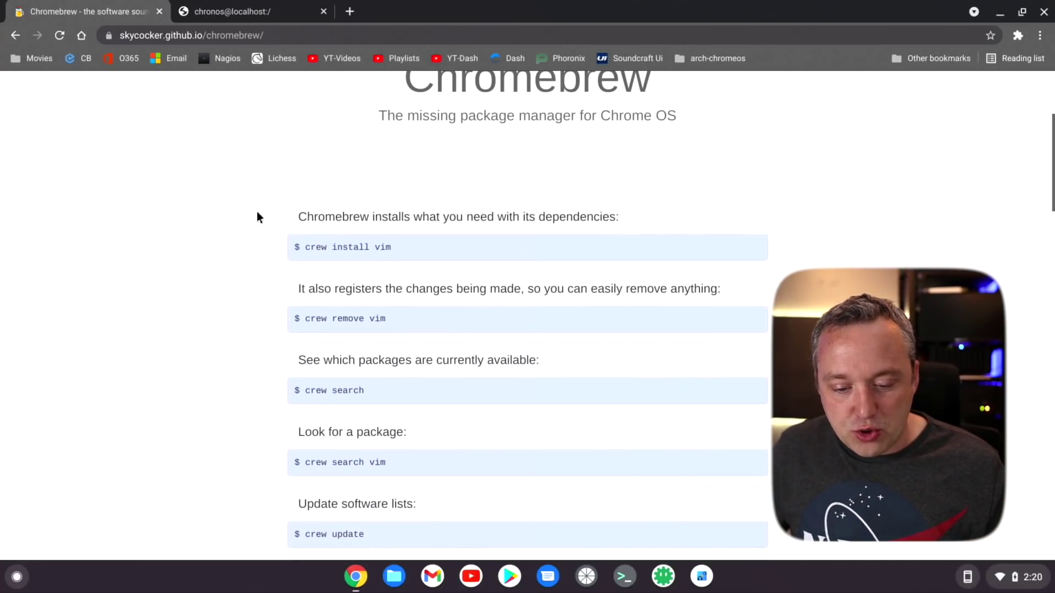
pyautogui.scroll(-6, 257, 217)
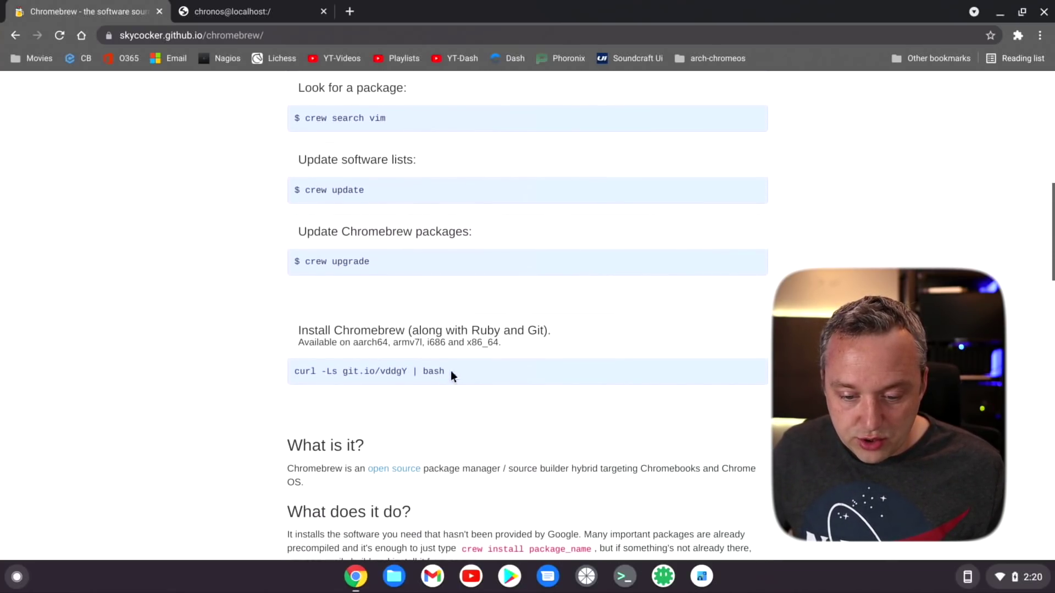
pyautogui.moveTo(449, 376); pyautogui.dragTo(306, 371)
pyautogui.rightClick(310, 372)
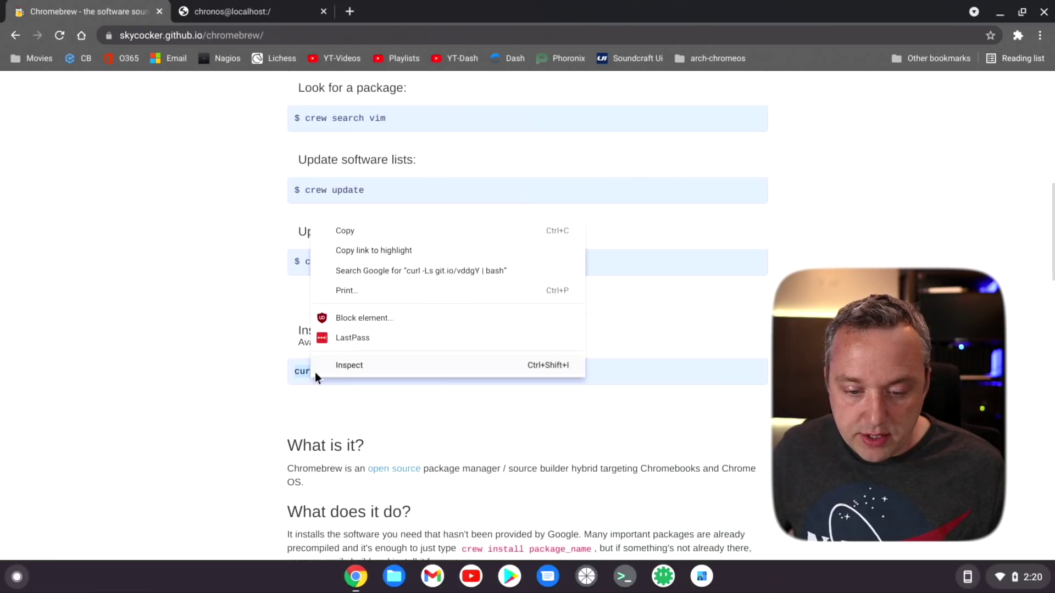
pyautogui.click(343, 236)
pyautogui.hotkey('ctrl', 'Tab')
pyautogui.rightClick(349, 376)
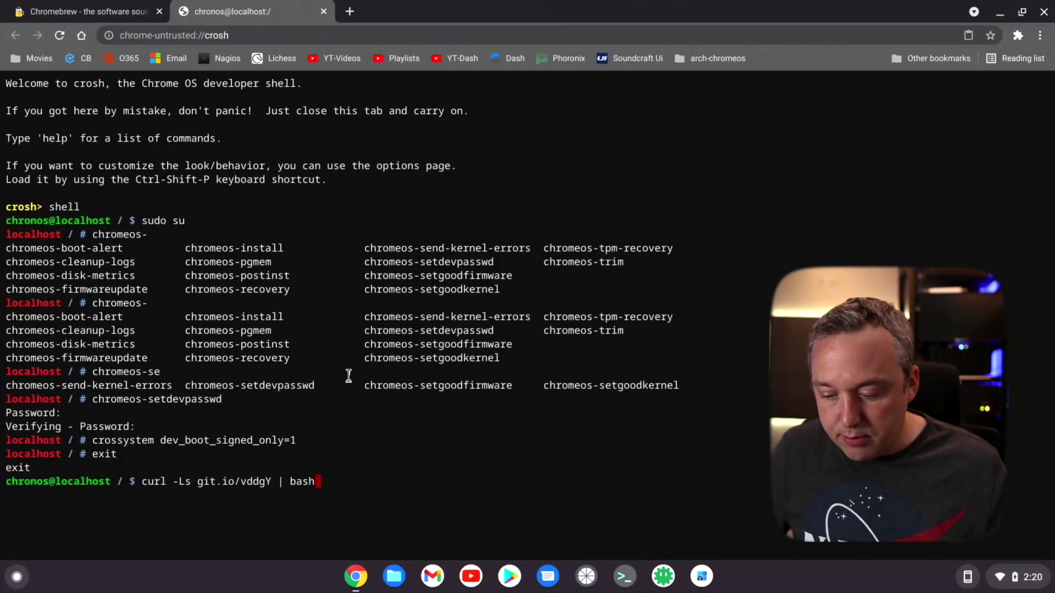
# Step: Run the Chromebrew installer, supply the account password, and return to the Chromebrew page while it downloads
pyautogui.press('Return')
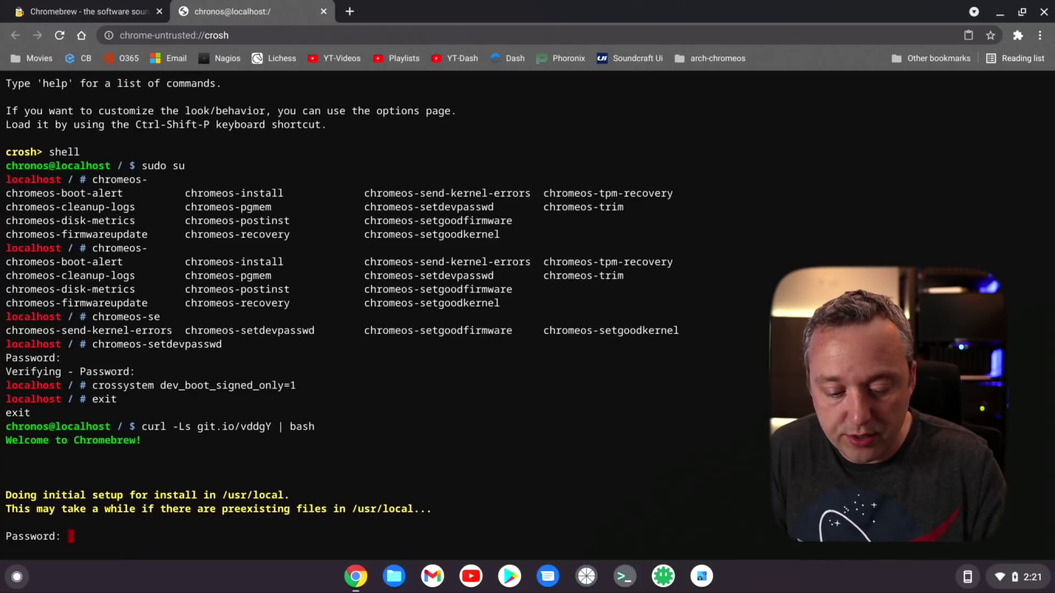
pyautogui.press('Return')
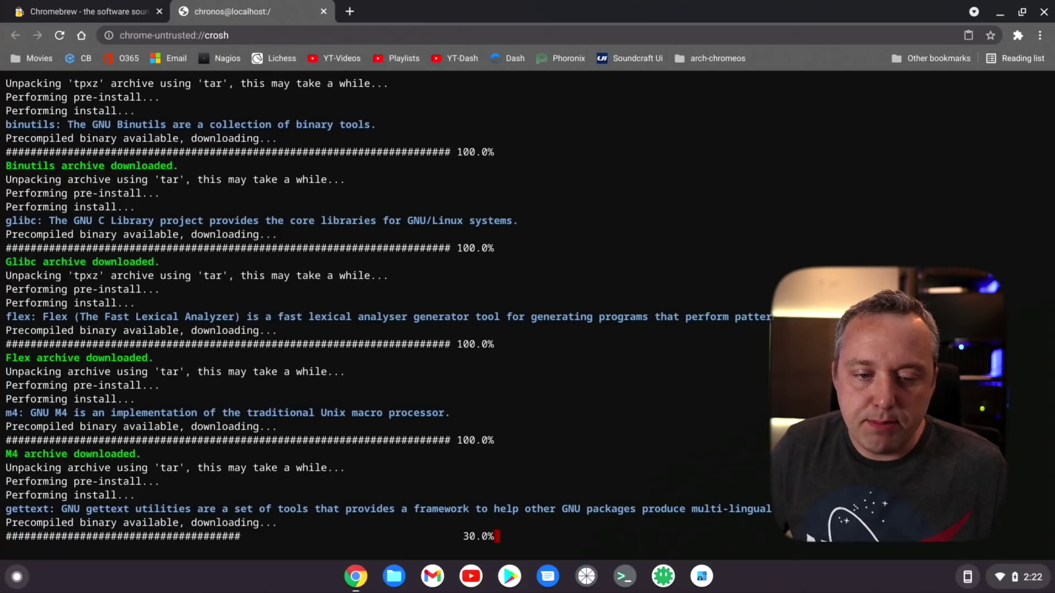
pyautogui.click(81, 12)
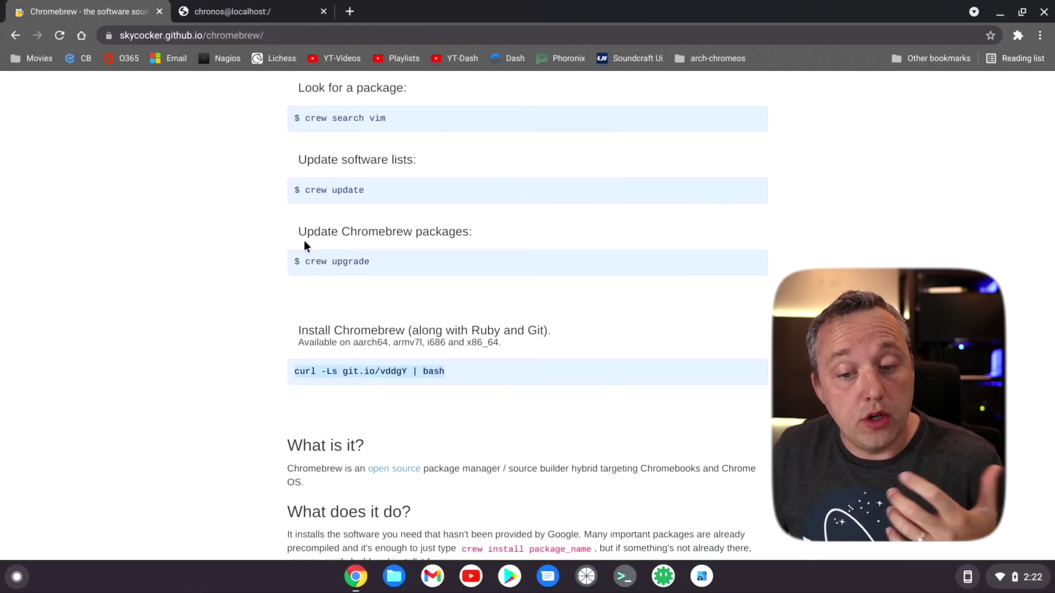
pyautogui.scroll(4, 291, 244)
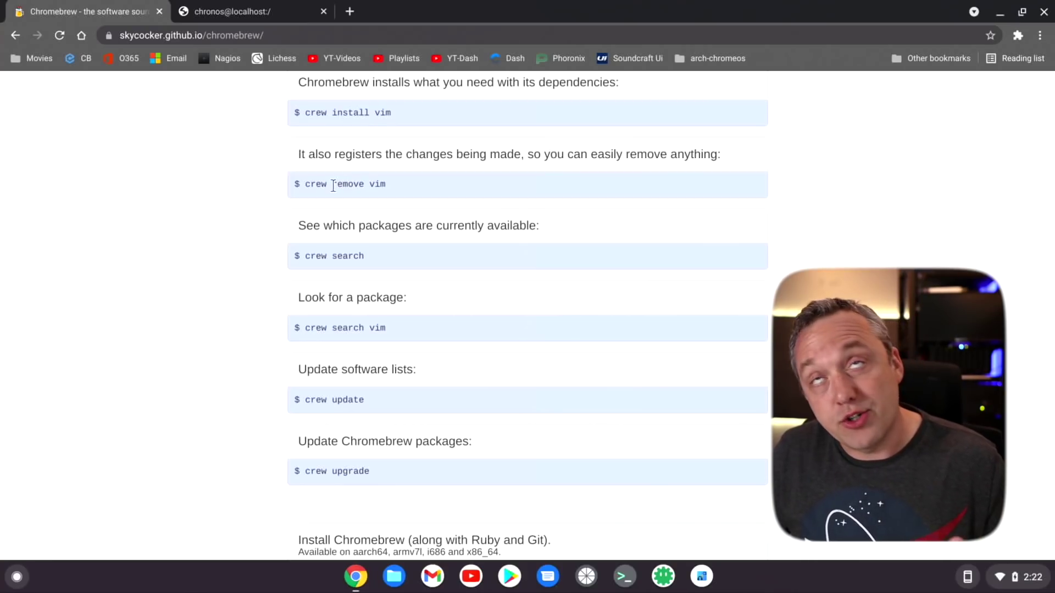
pyautogui.scroll(-1, 336, 176)
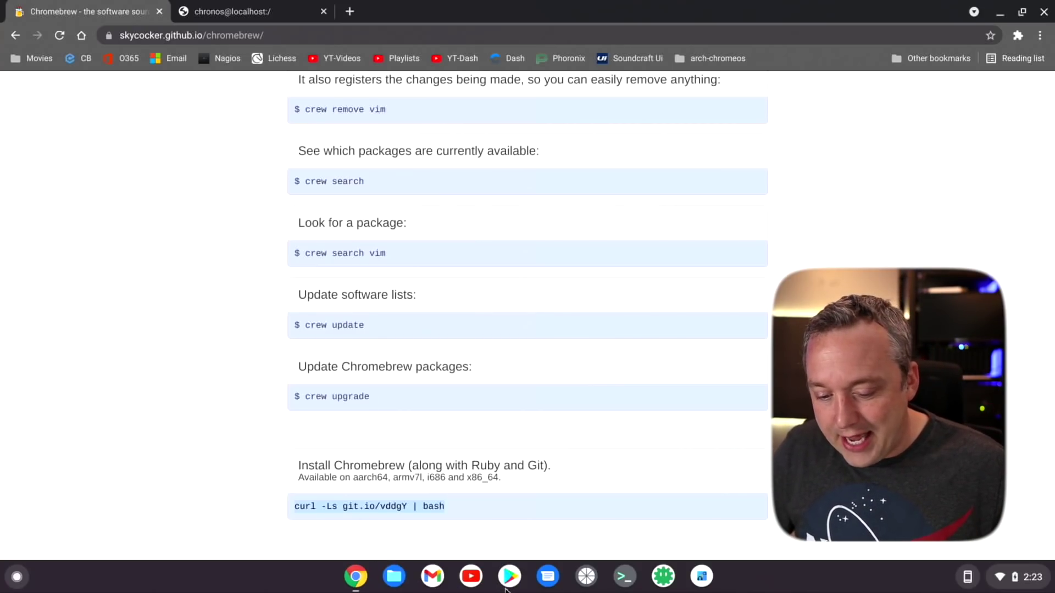
# Step: Search the Play Store for 'genshin impact', then close the store after finding only helper apps
pyautogui.click(509, 589)
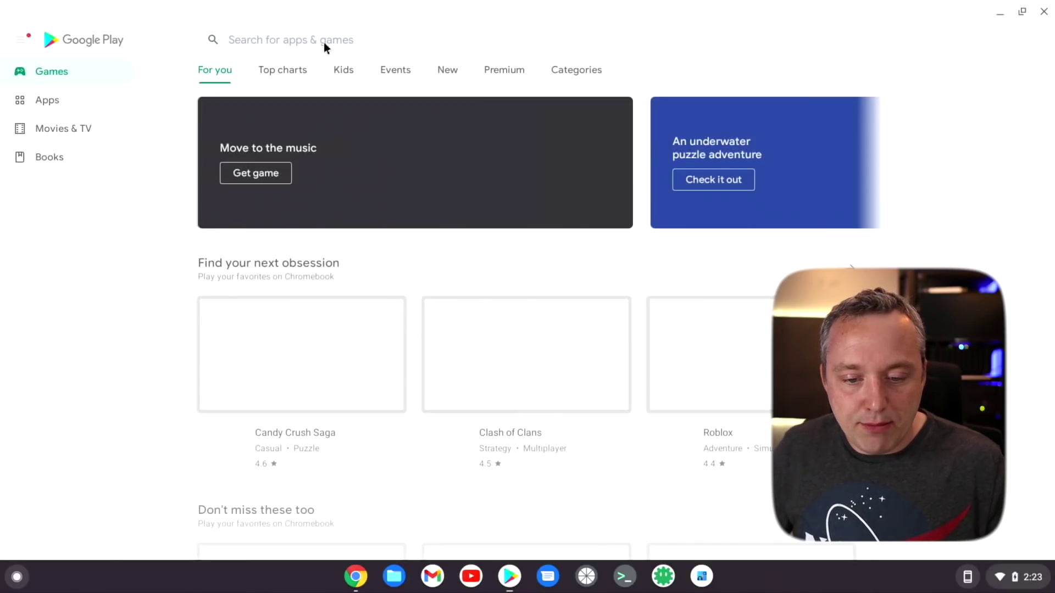
pyautogui.click(323, 41)
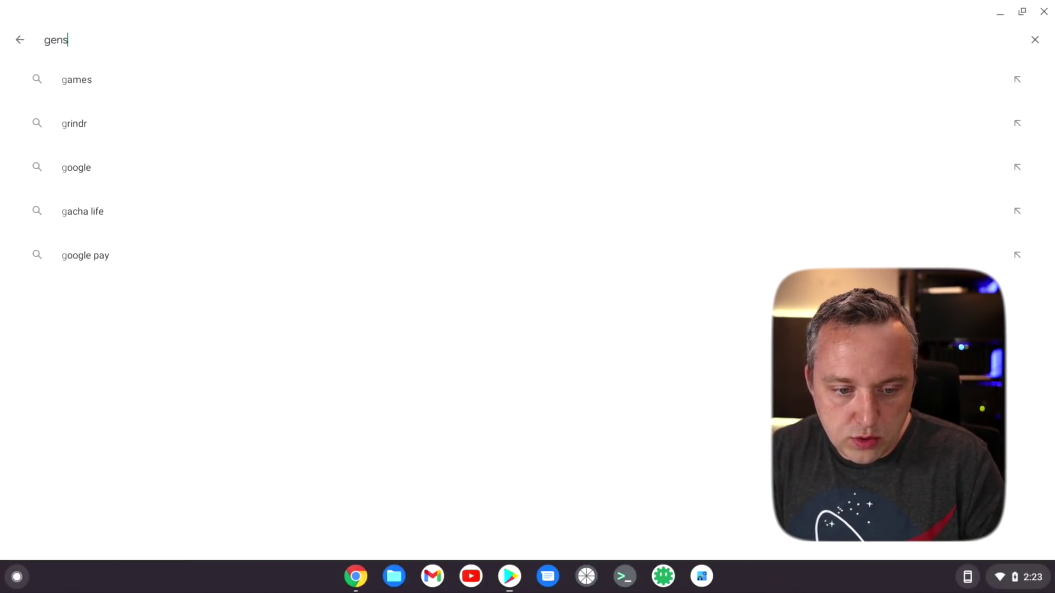
pyautogui.write('hin')
pyautogui.press('Down')
pyautogui.press('Return')
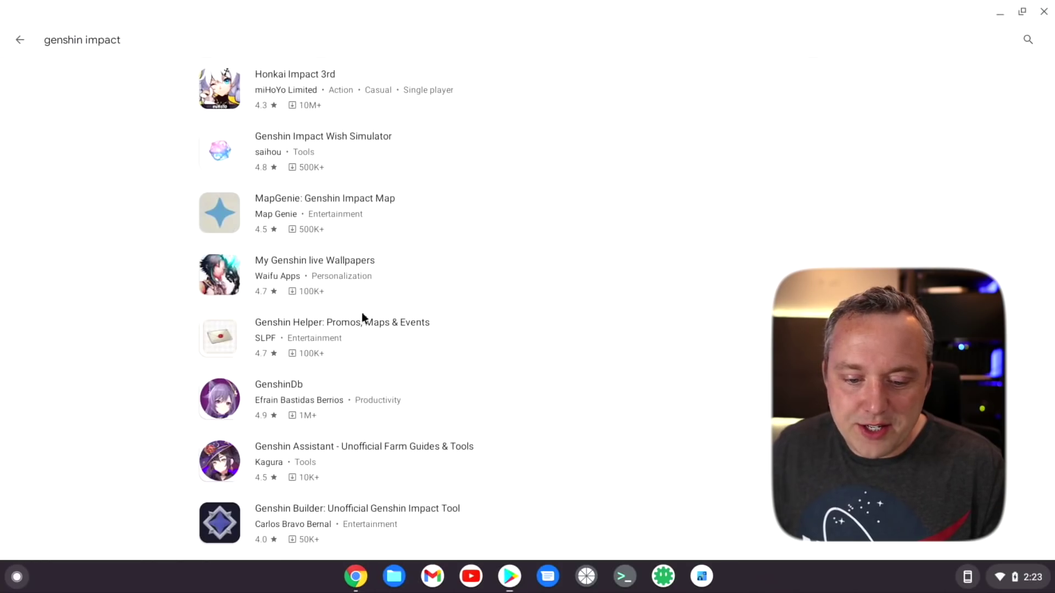
pyautogui.click(1044, 12)
# Step: Search Google for a Genshin Impact APK and start downloading version 2.0.0 from uptodown
pyautogui.write('download')
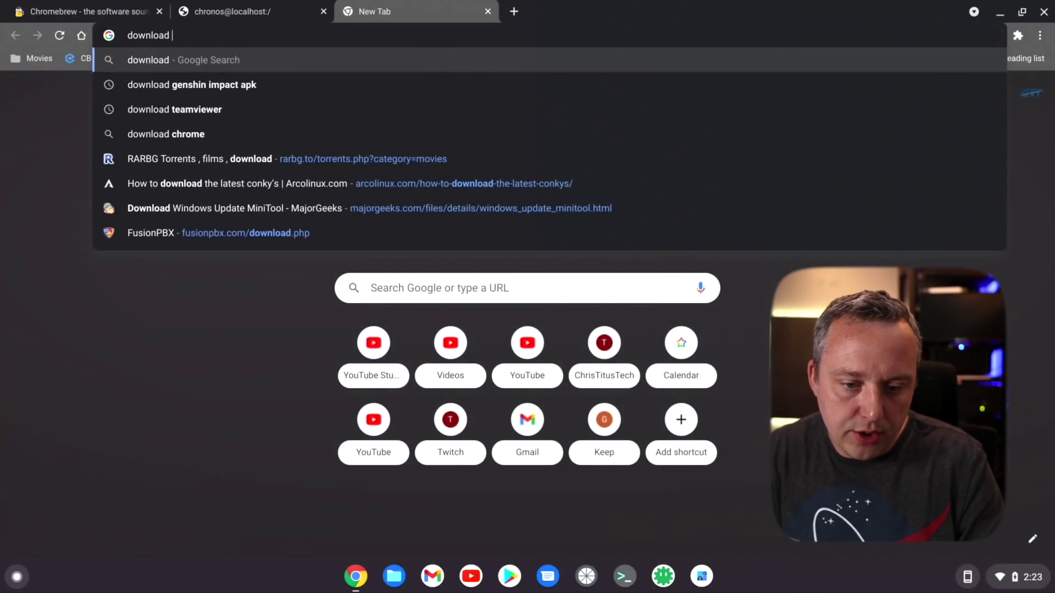
pyautogui.press('Down')
pyautogui.press('Return')
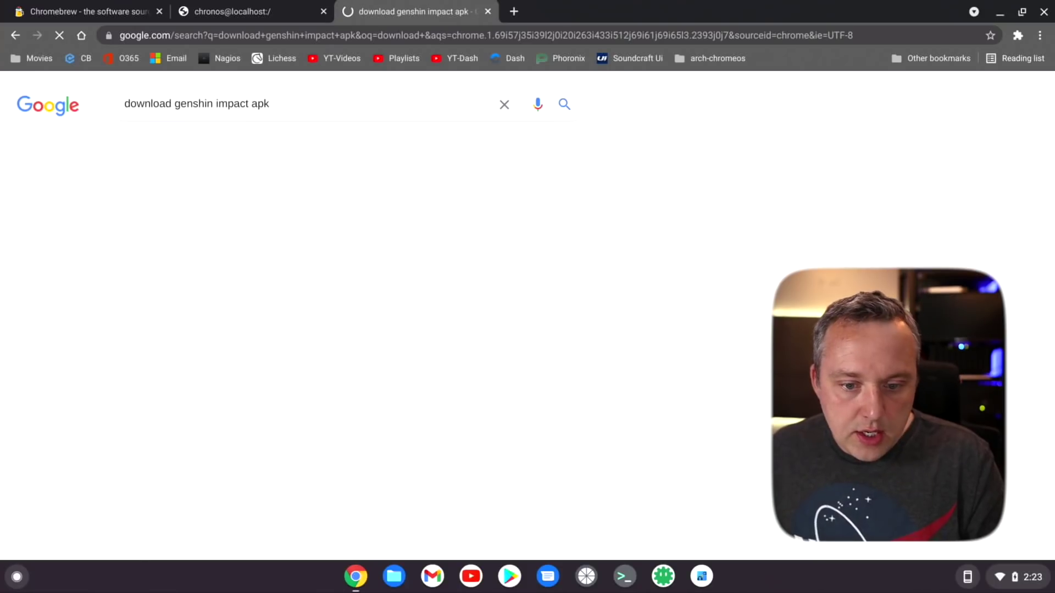
pyautogui.click(256, 225)
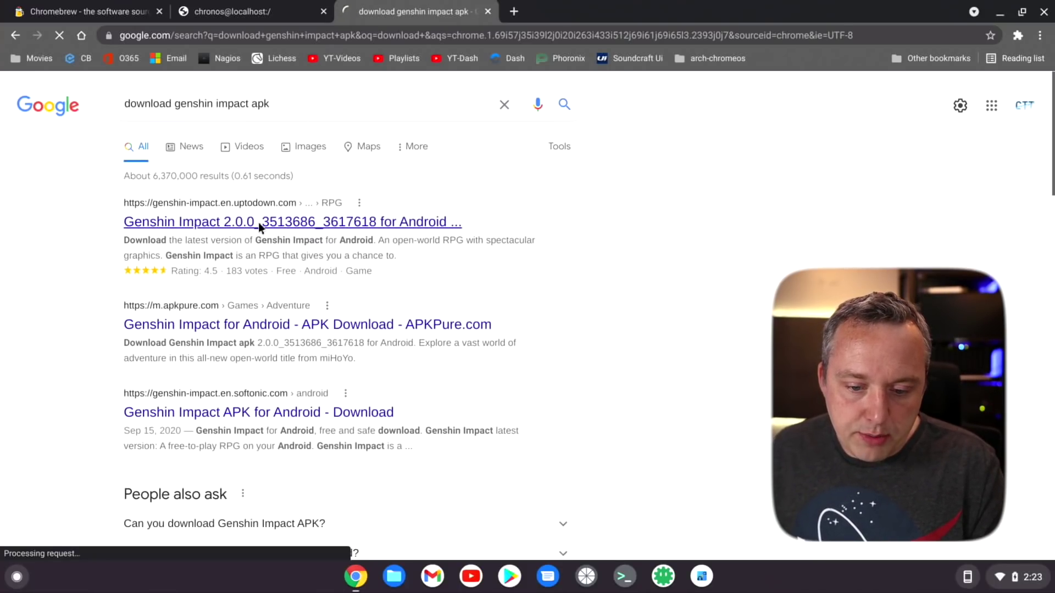
pyautogui.click(269, 335)
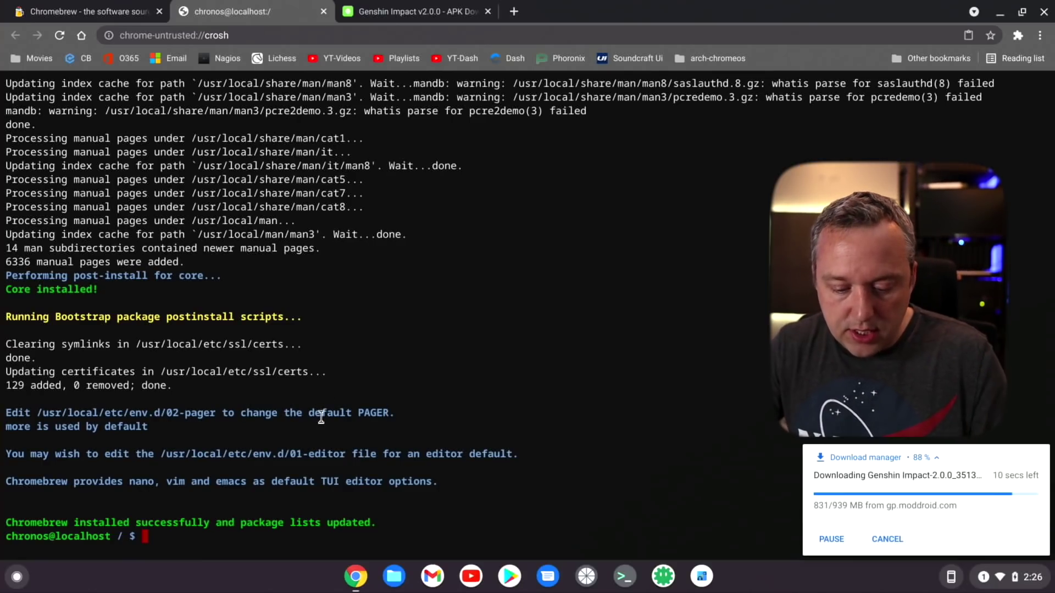
# Step: Install vim with 'crew install vim', accepting its procps, vim_runtime and gpm dependencies, then enter 'crew install gimp'
pyautogui.write('crew')
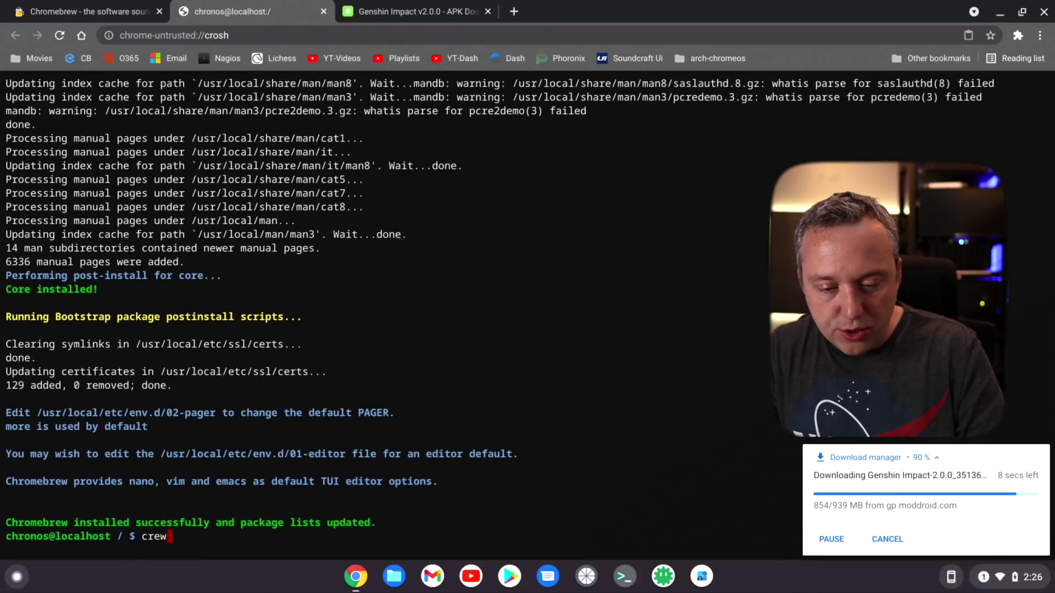
pyautogui.write(' i')
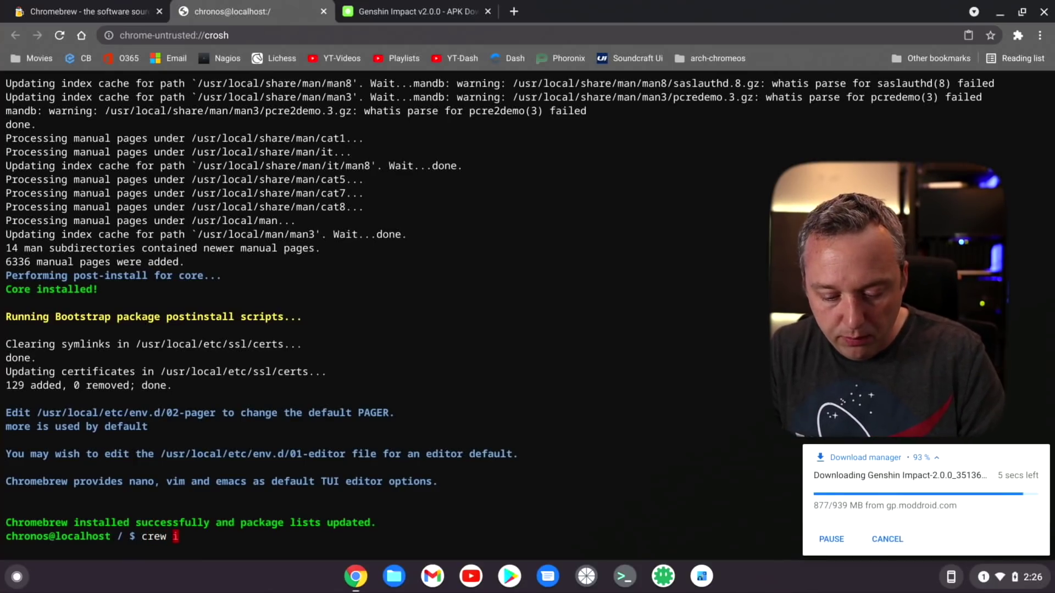
pyautogui.write('nstall ')
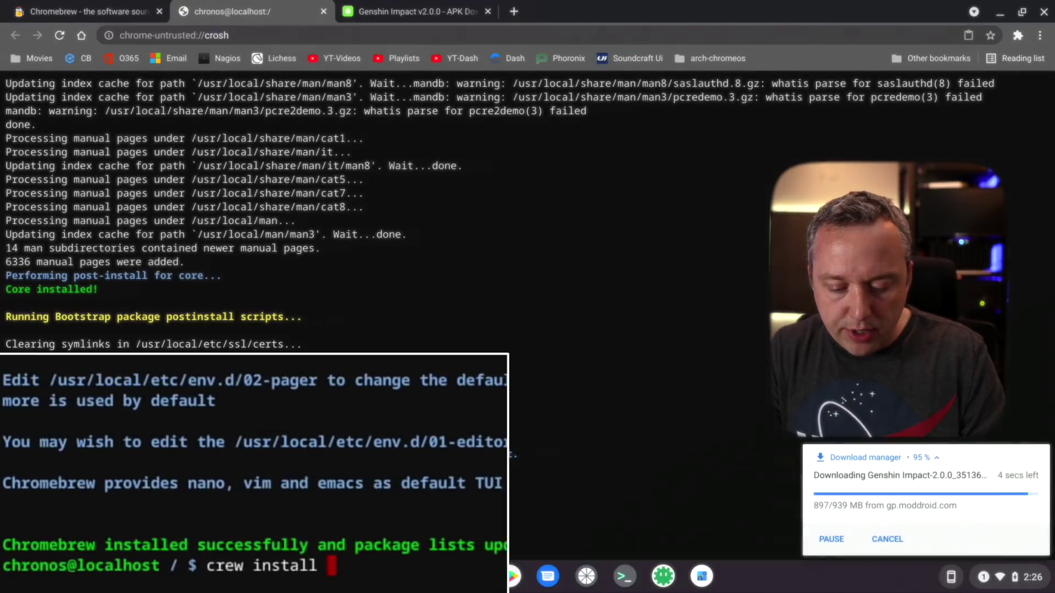
pyautogui.write('vim')
pyautogui.press('Return')
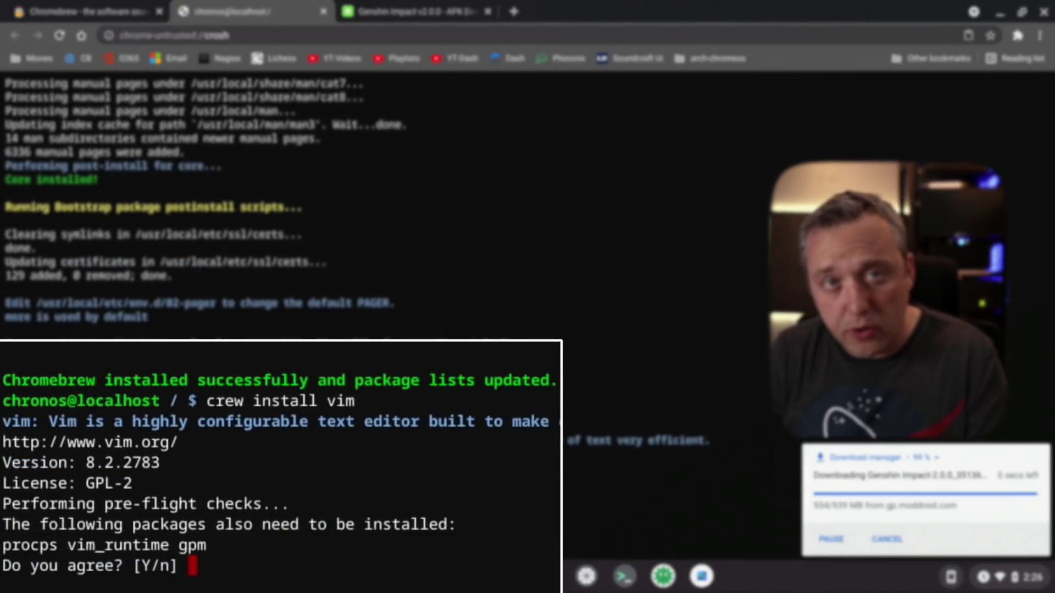
pyautogui.press('Return')
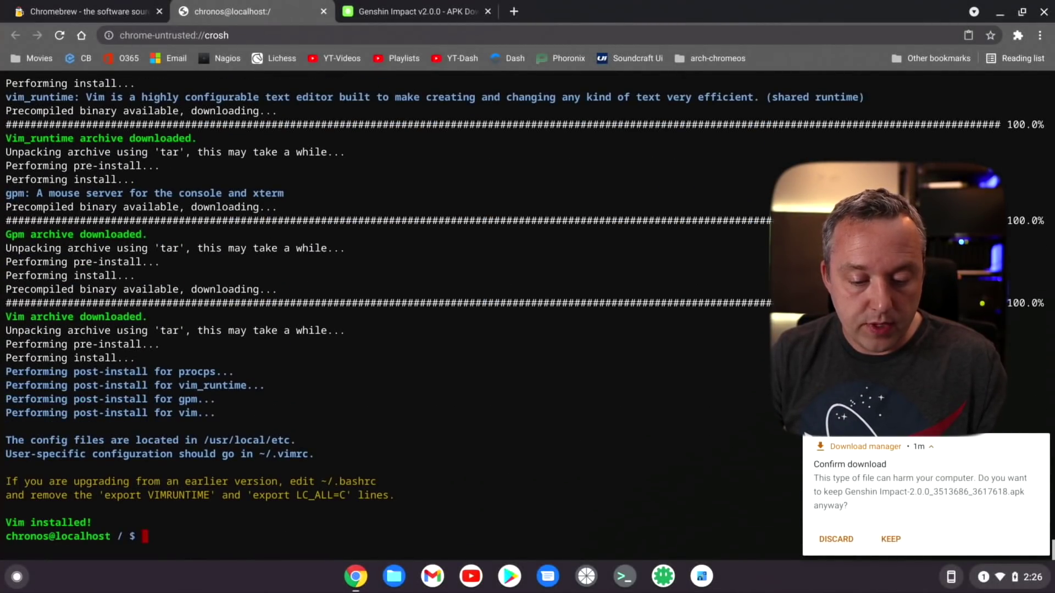
pyautogui.write('crew install ')
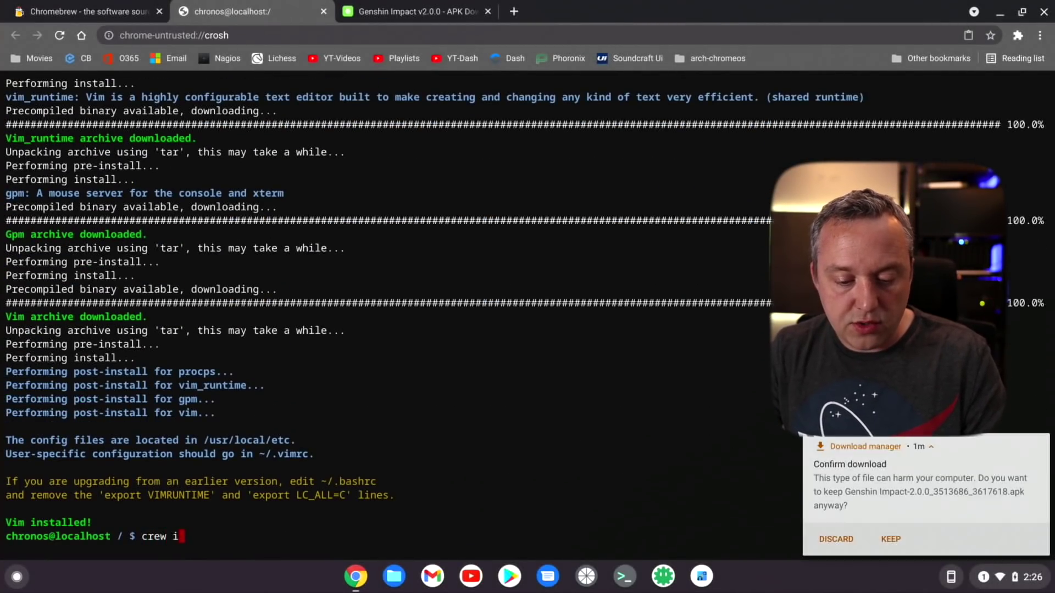
pyautogui.write('gimp')
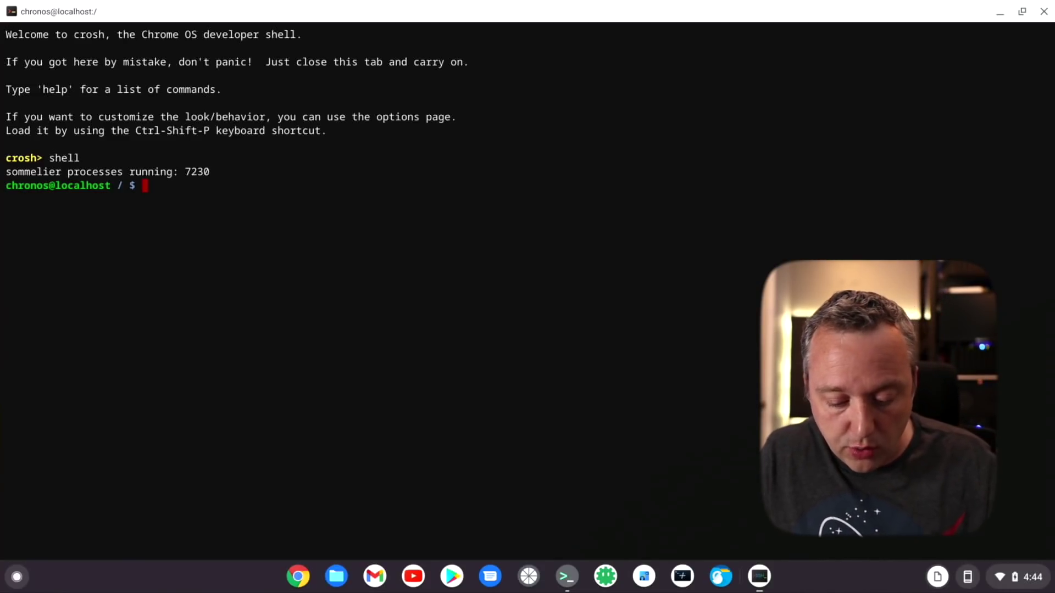
# Step: Run 'crew install gimp', which reports GIMP already installed, then run 'crew install buildessentials'
pyautogui.write('crew ins')
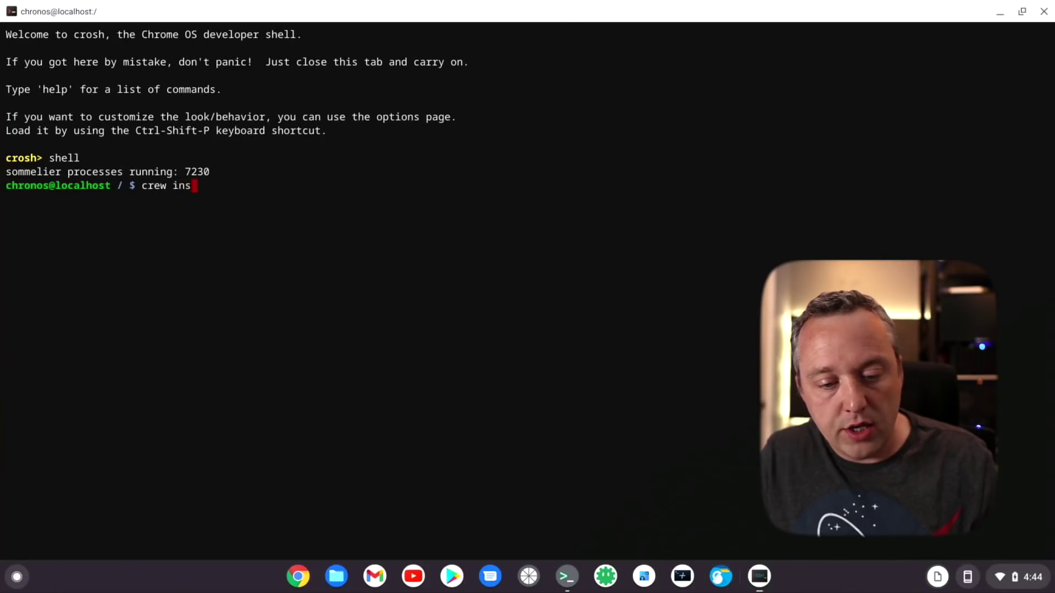
pyautogui.write('tall gimp')
pyautogui.press('Return')
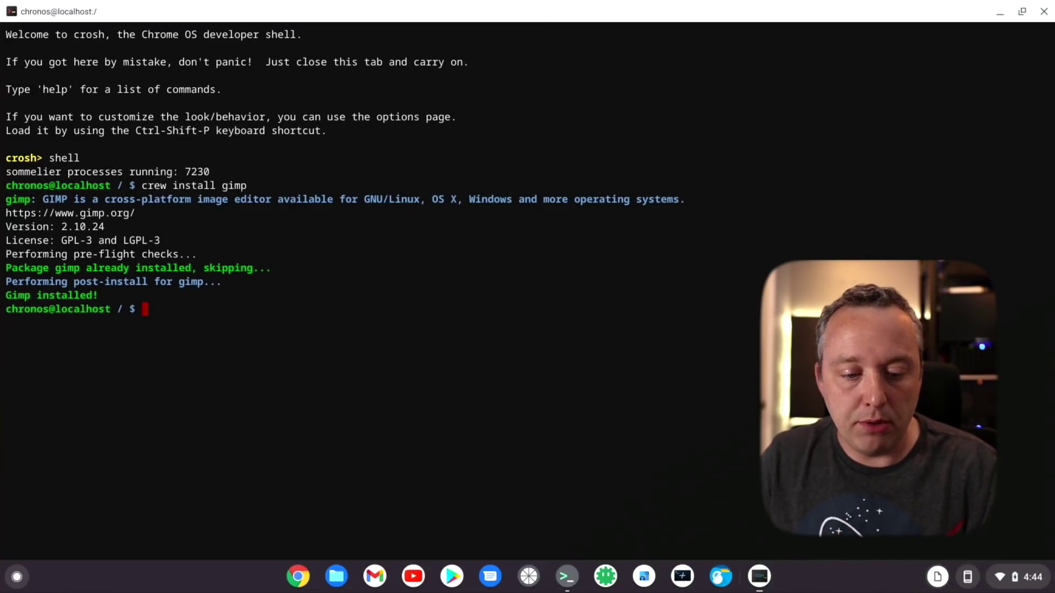
pyautogui.write('crew in')
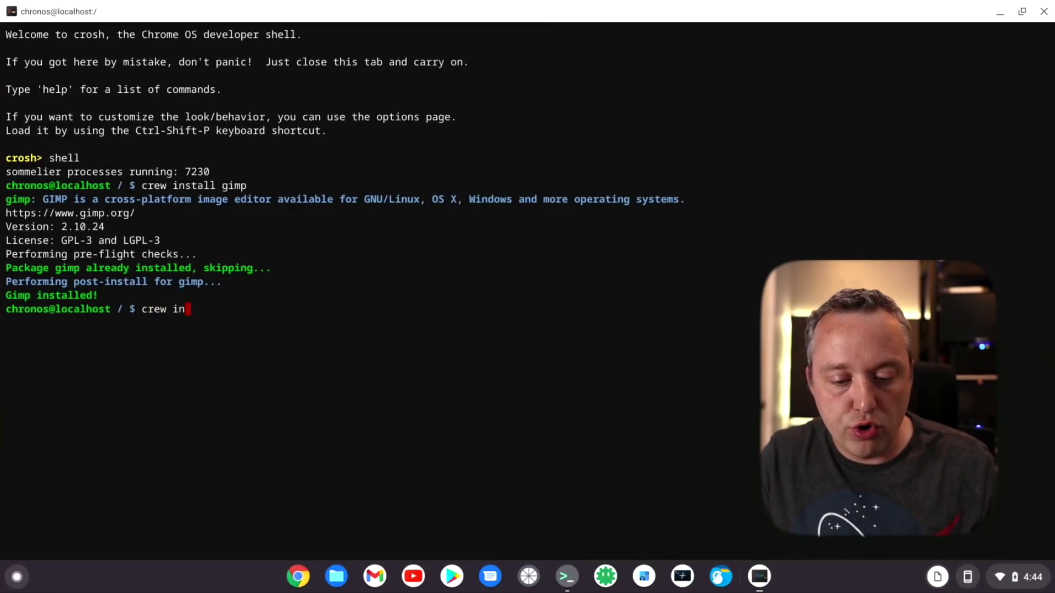
pyautogui.write('stall buildes')
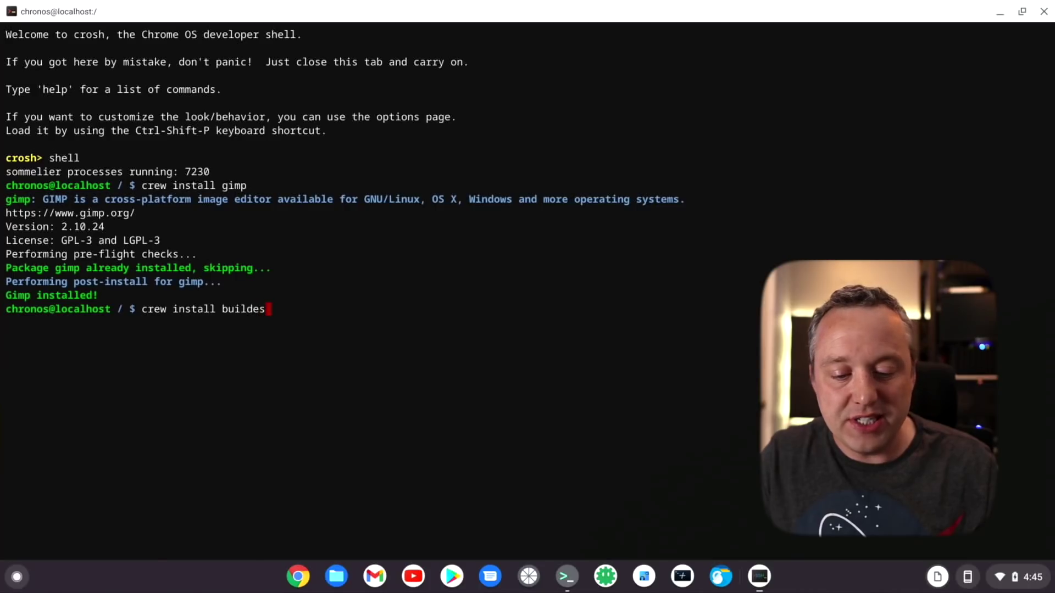
pyautogui.write('sentials')
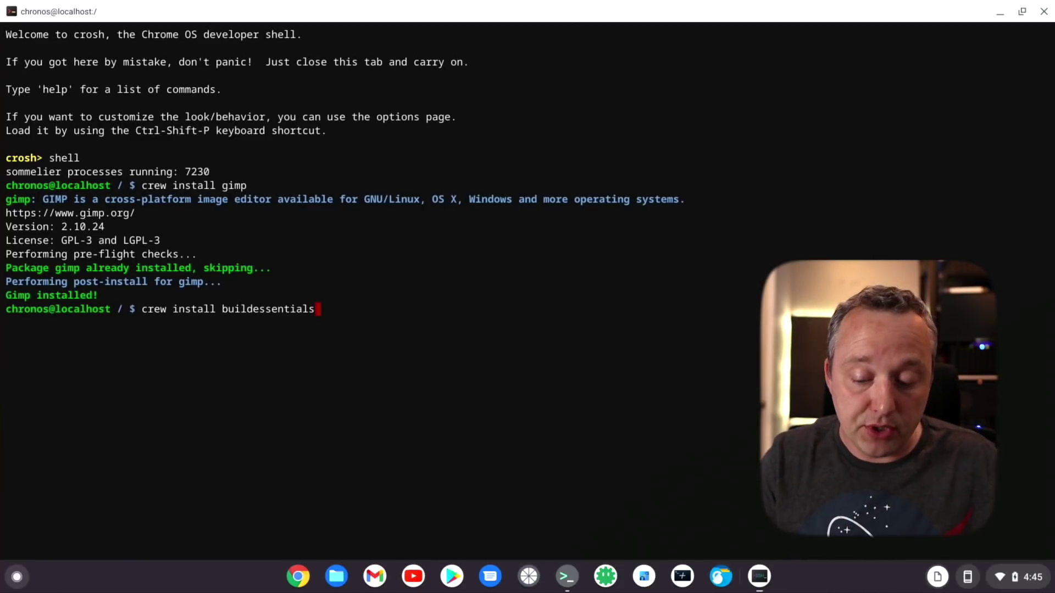
pyautogui.press('Return')
# Step: Rerun the install as 'crew install buildessential', then launch GIMP with the 'gimp' command
pyautogui.press('Up')
pyautogui.press('BackSpace')
pyautogui.press('Return')
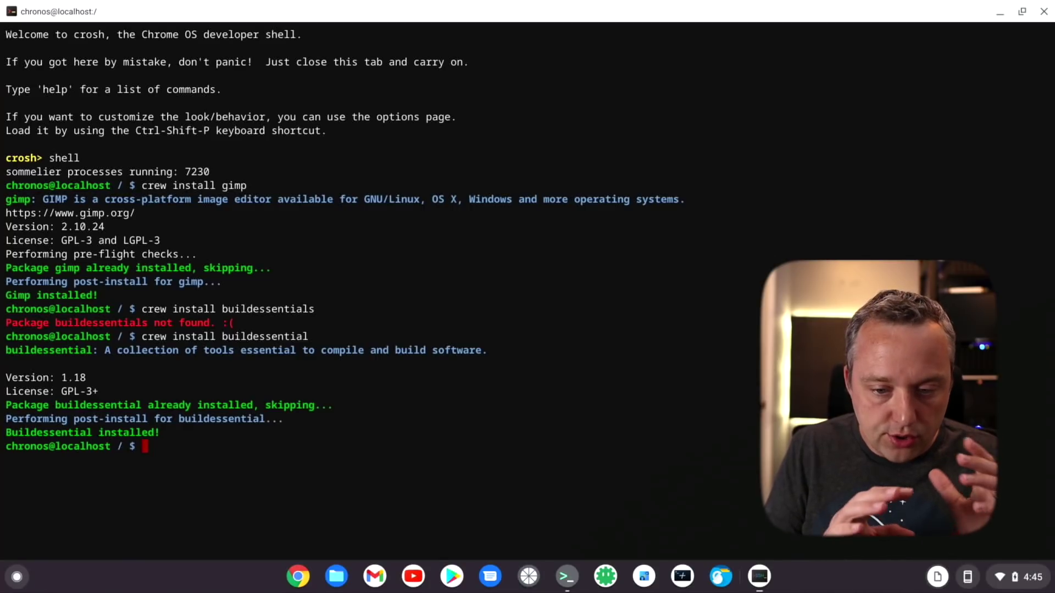
pyautogui.write('gimp')
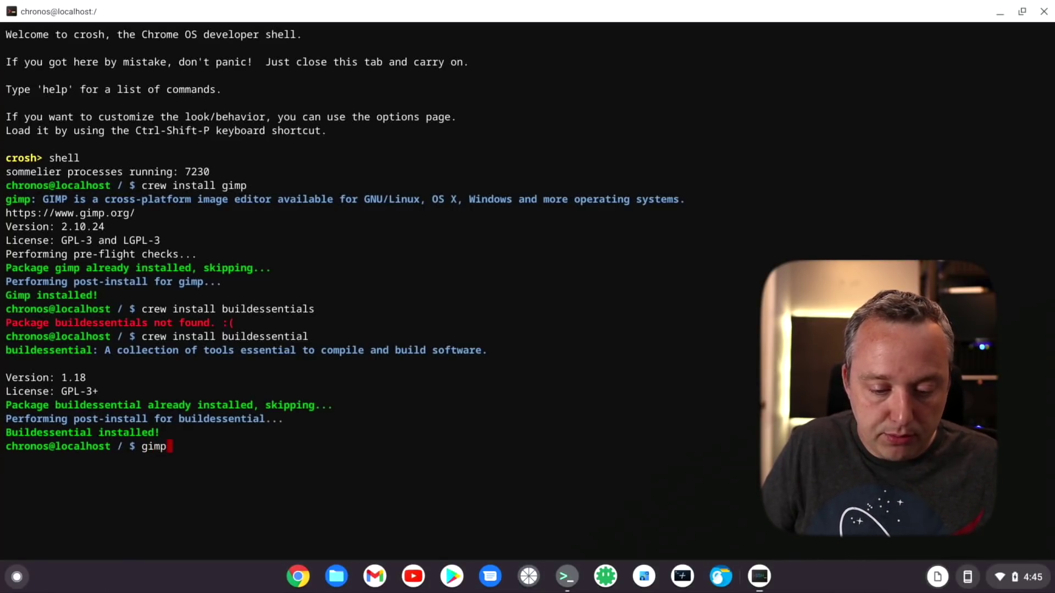
pyautogui.press('Return')
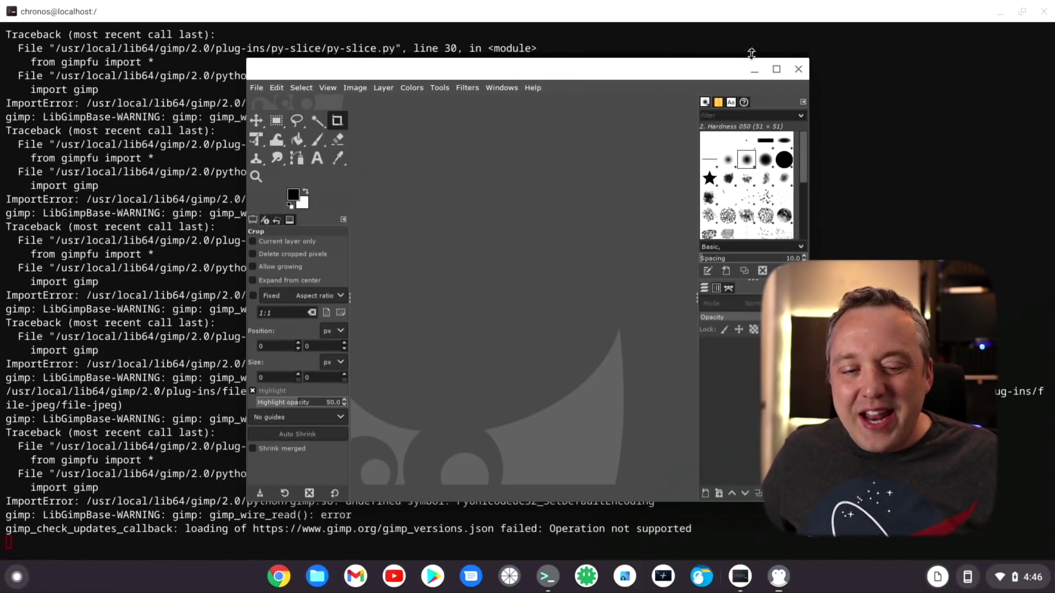
# Step: Maximize GIMP, browse the root '/' folder via File > Open, cancel, and close GIMP
pyautogui.click(782, 68)
pyautogui.click(13, 30)
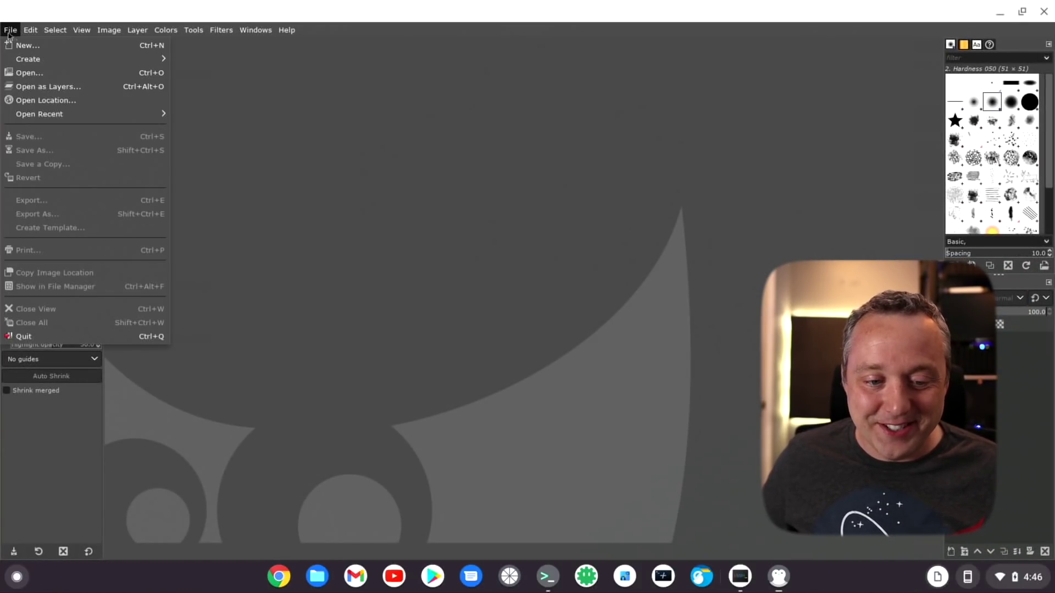
pyautogui.click(31, 73)
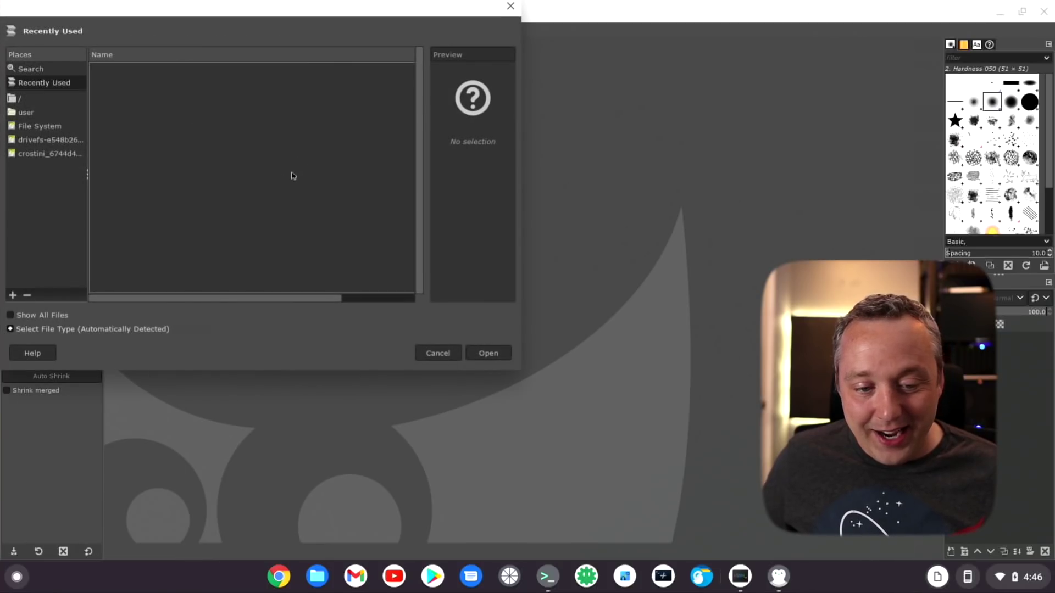
pyautogui.click(26, 102)
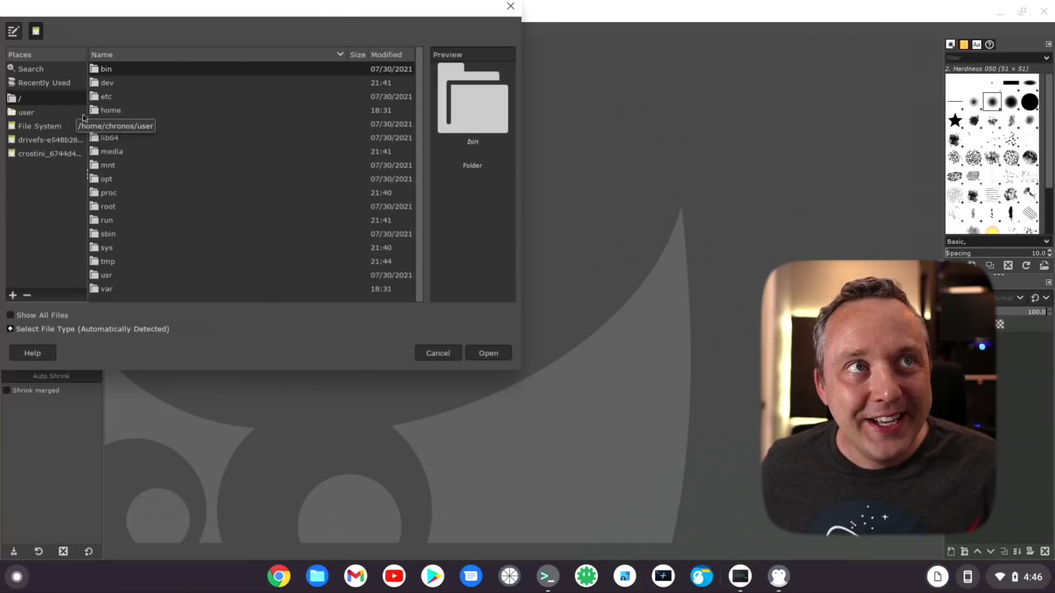
pyautogui.click(435, 354)
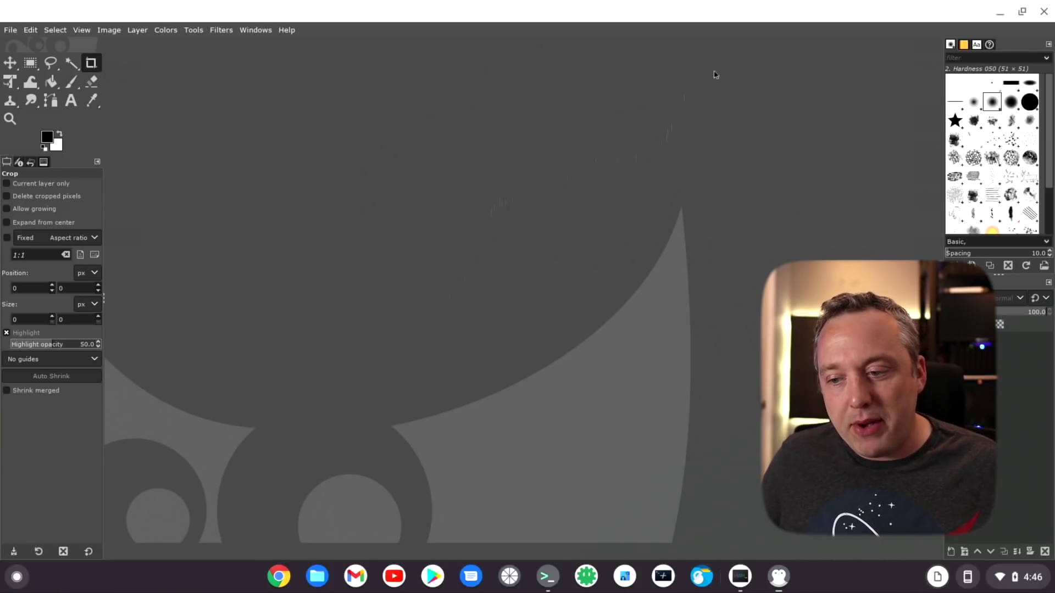
pyautogui.click(1044, 12)
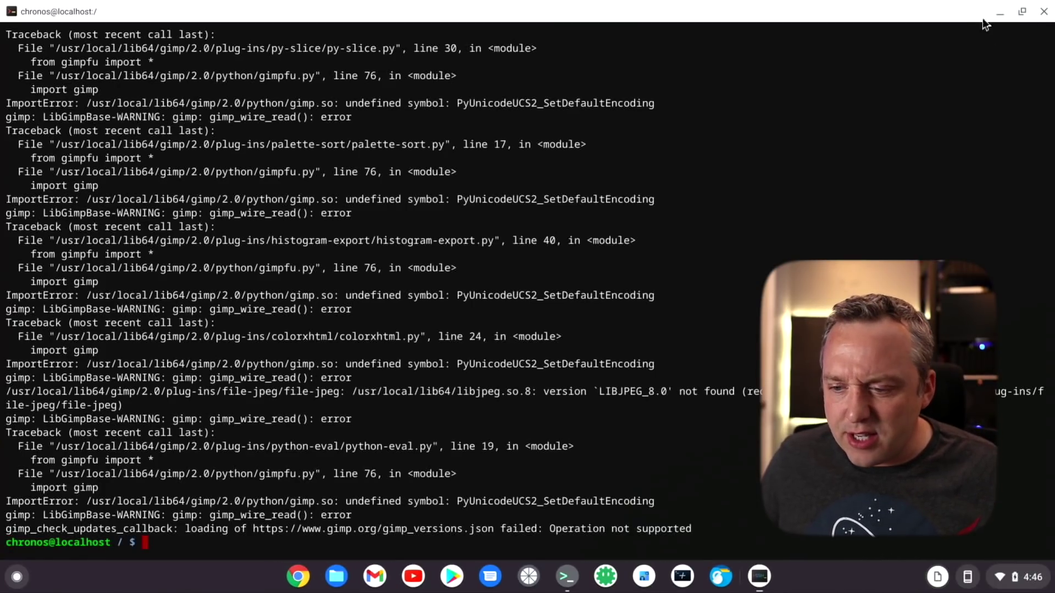
# Step: Close crosh and the failed-install window, then confirm ADB debugging is enabled under Develop Android apps in Settings
pyautogui.click(1045, 15)
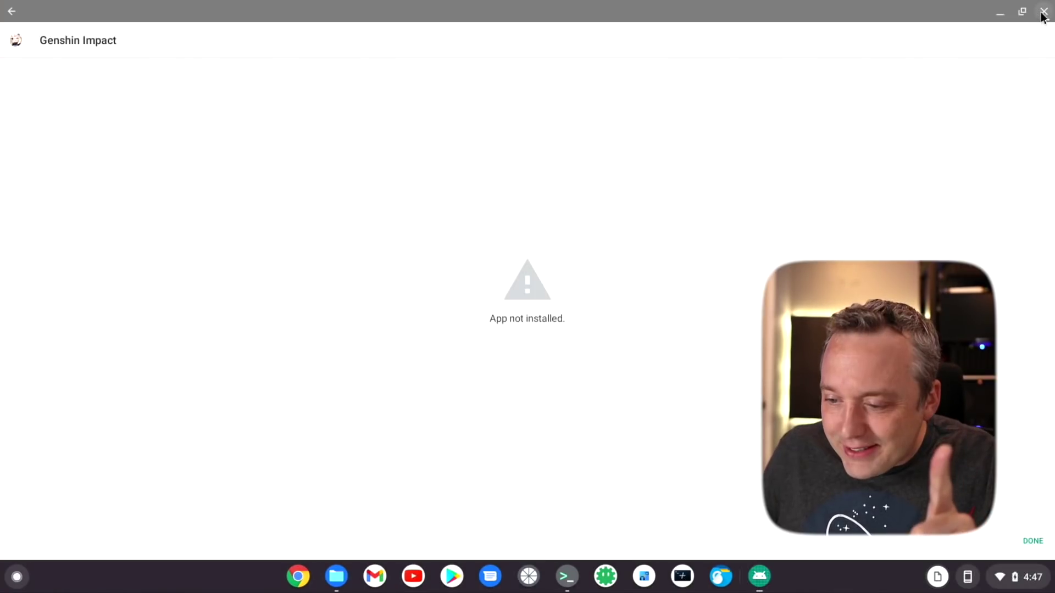
pyautogui.click(1043, 13)
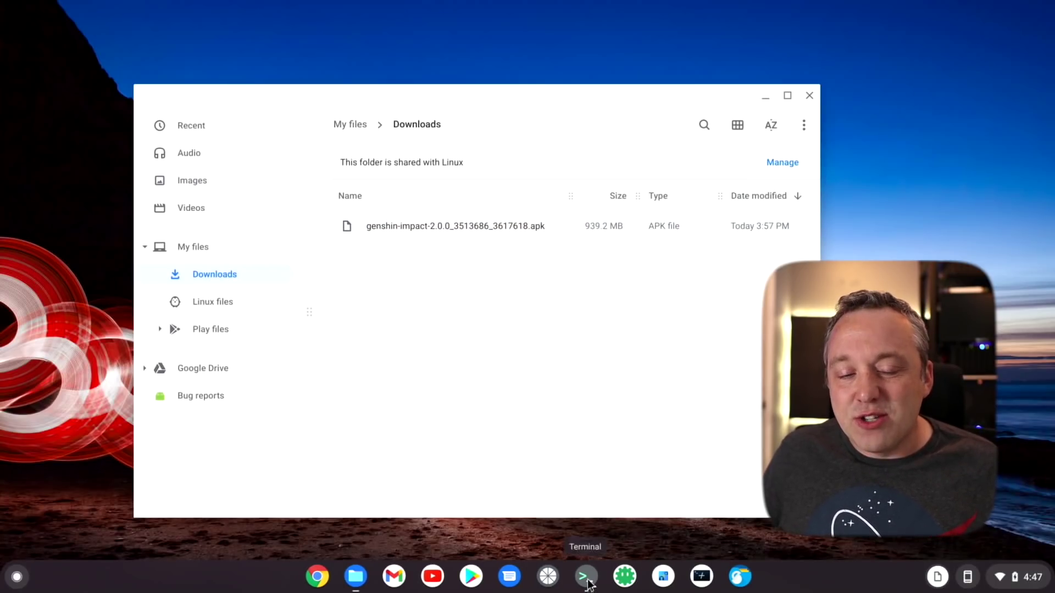
pyautogui.click(1025, 579)
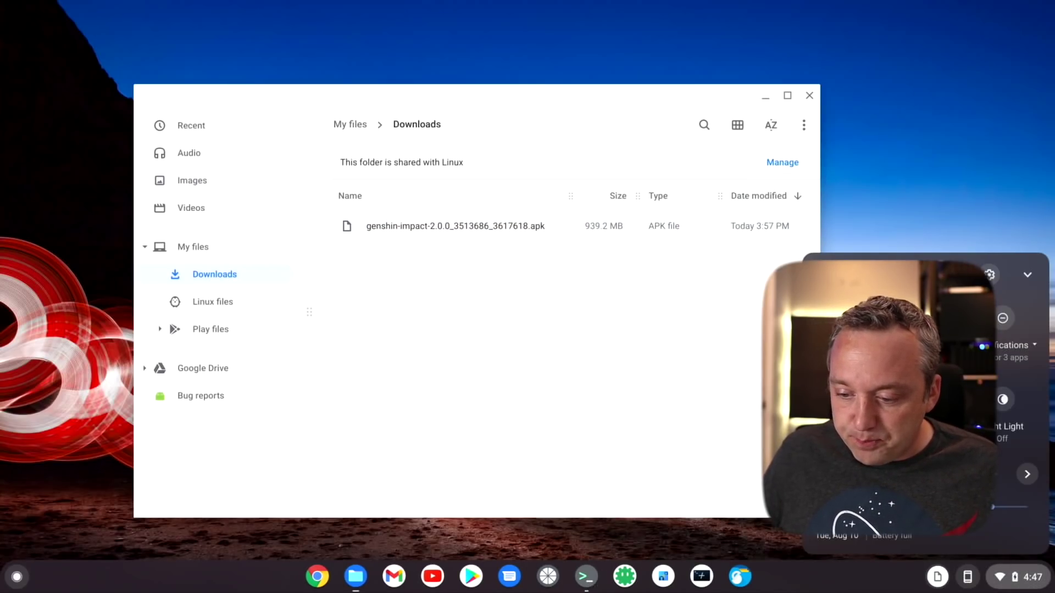
pyautogui.click(989, 275)
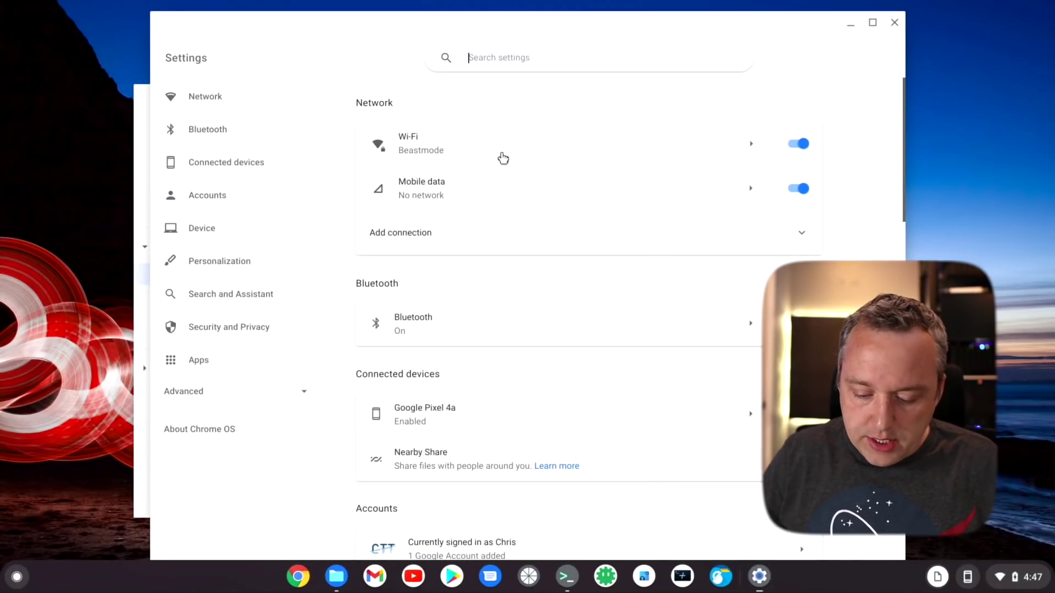
pyautogui.write('linux')
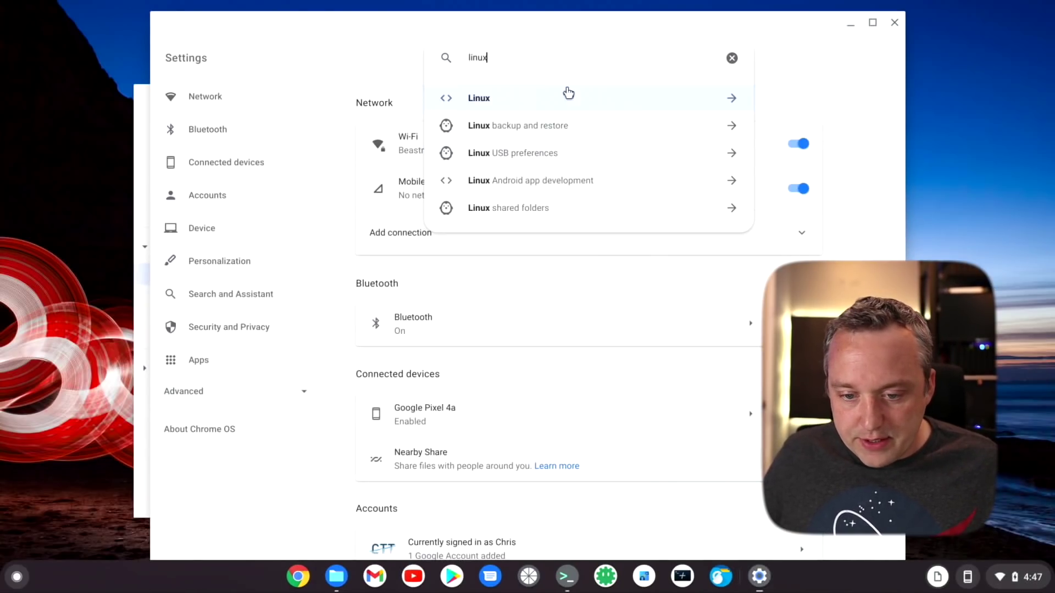
pyautogui.click(555, 98)
pyautogui.click(441, 254)
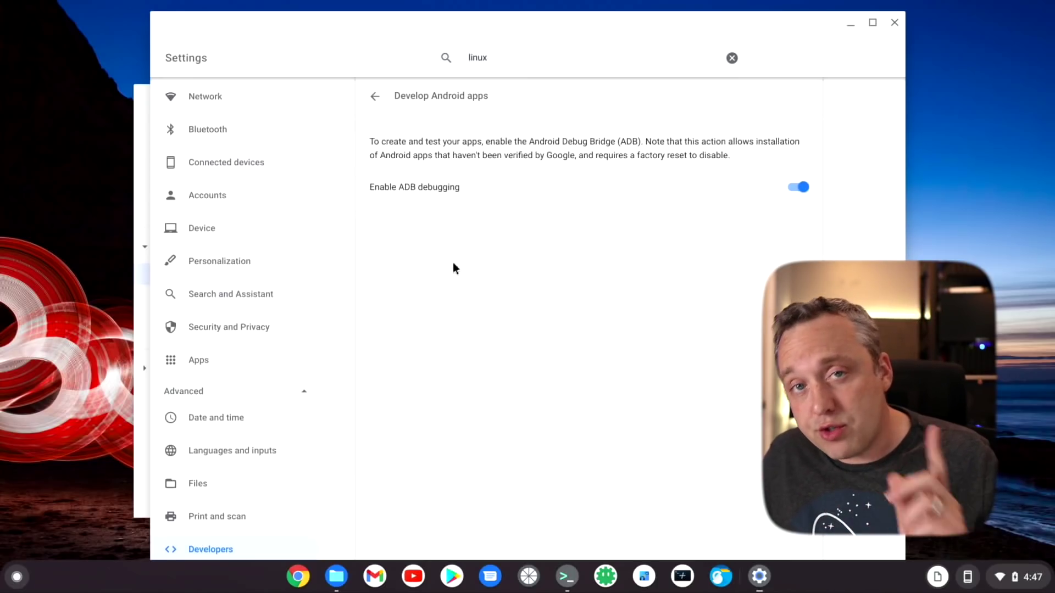
pyautogui.click(895, 24)
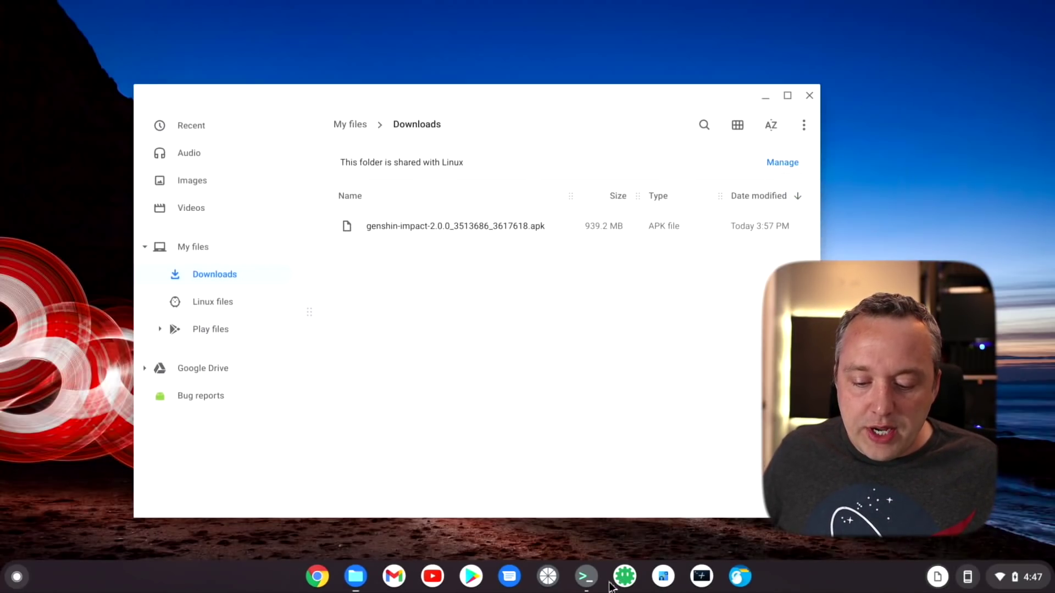
# Step: Maximize the Linux terminal to show its adb connection to 100.115.92.2:5555, then return to Files Downloads
pyautogui.click(587, 577)
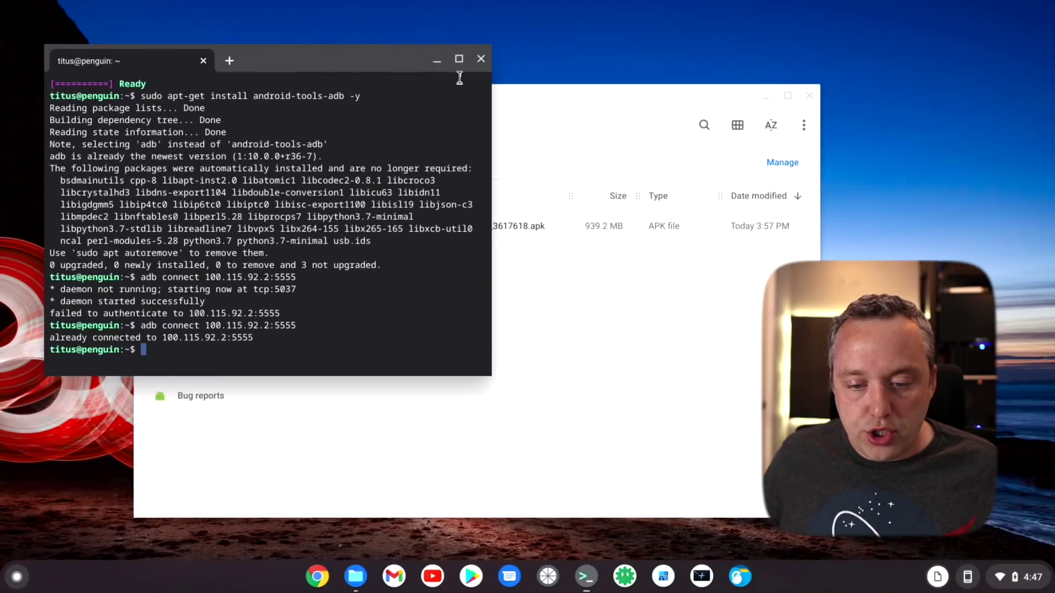
pyautogui.click(459, 58)
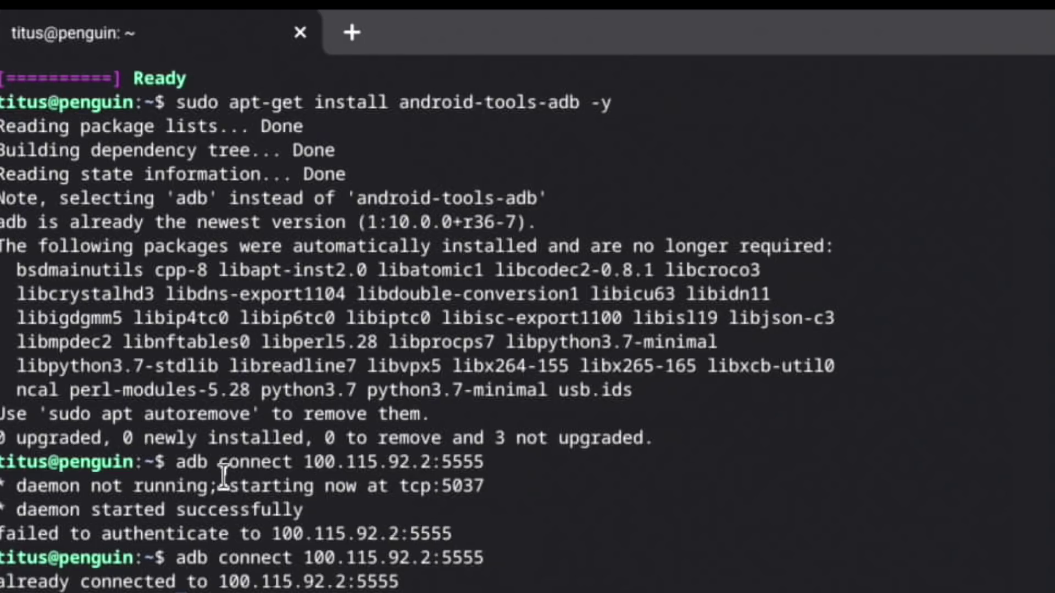
pyautogui.moveTo(177, 465); pyautogui.dragTo(530, 462)
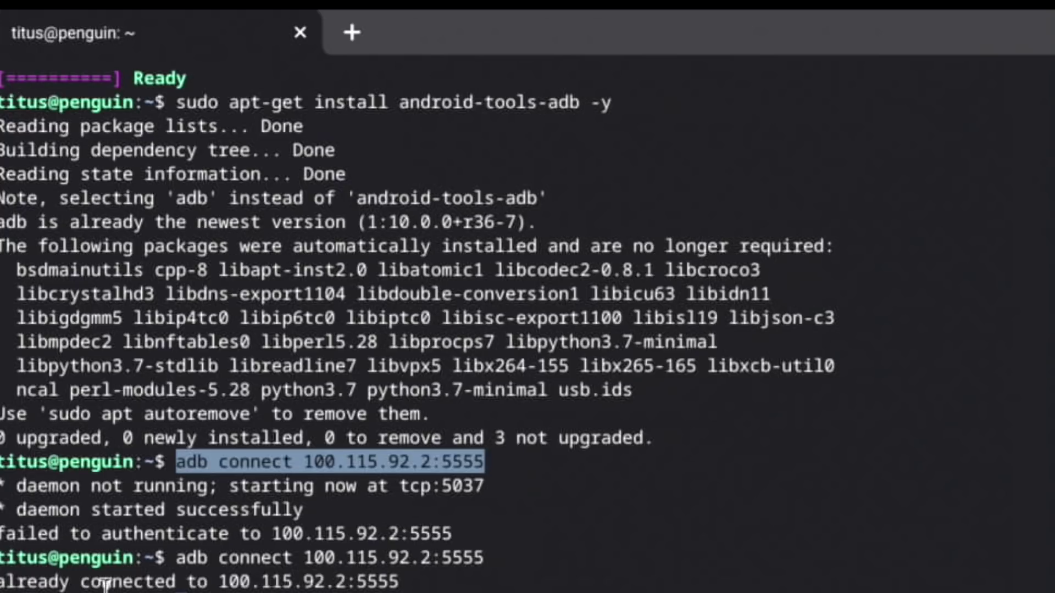
pyautogui.click(272, 553)
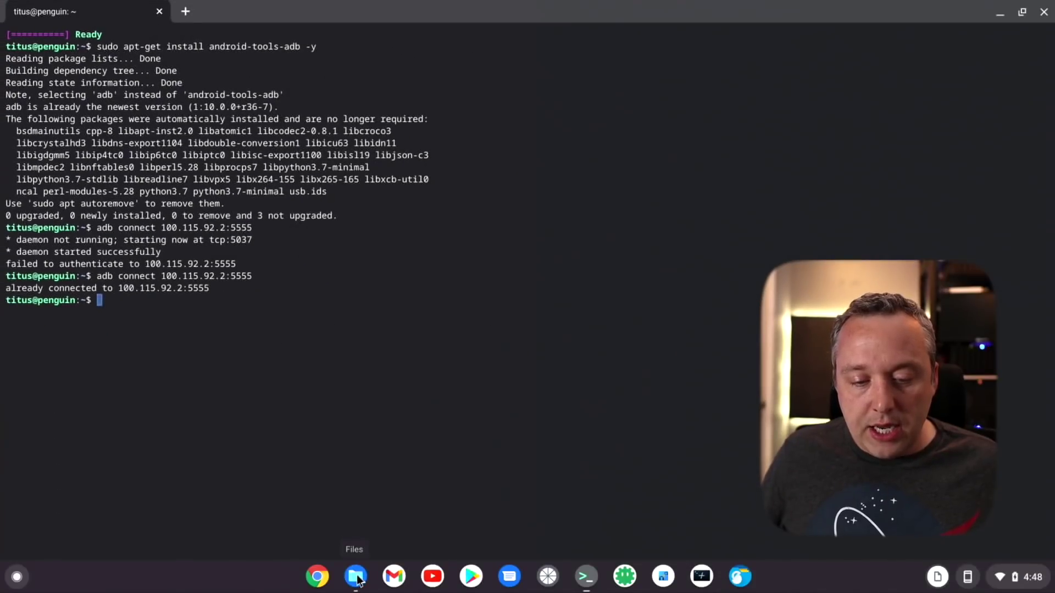
pyautogui.click(355, 576)
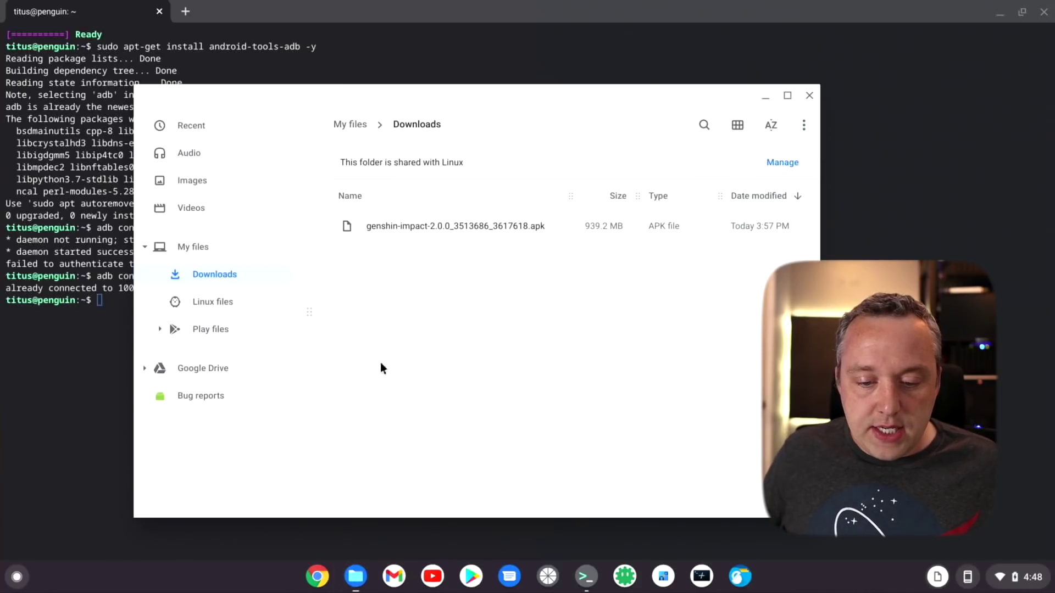
# Step: Create a folder named 'New folder' in My files
pyautogui.rightClick(216, 275)
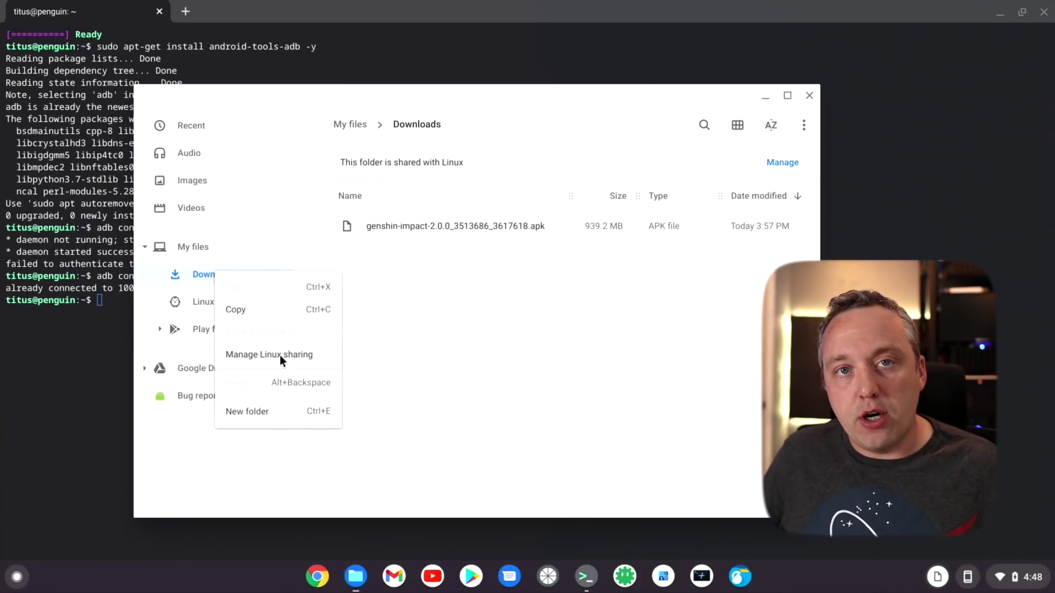
pyautogui.click(361, 311)
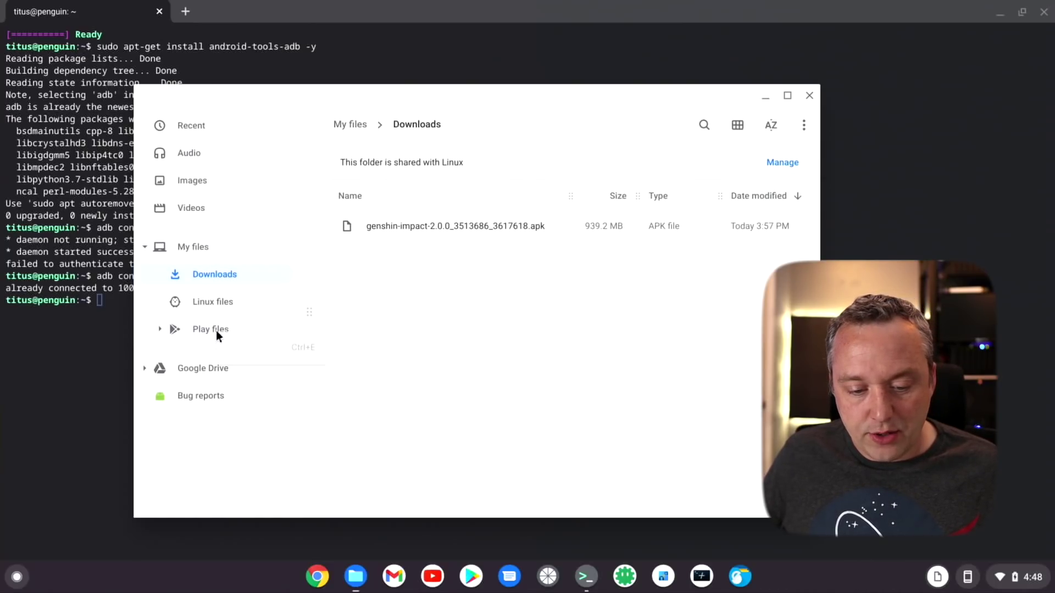
pyautogui.click(199, 247)
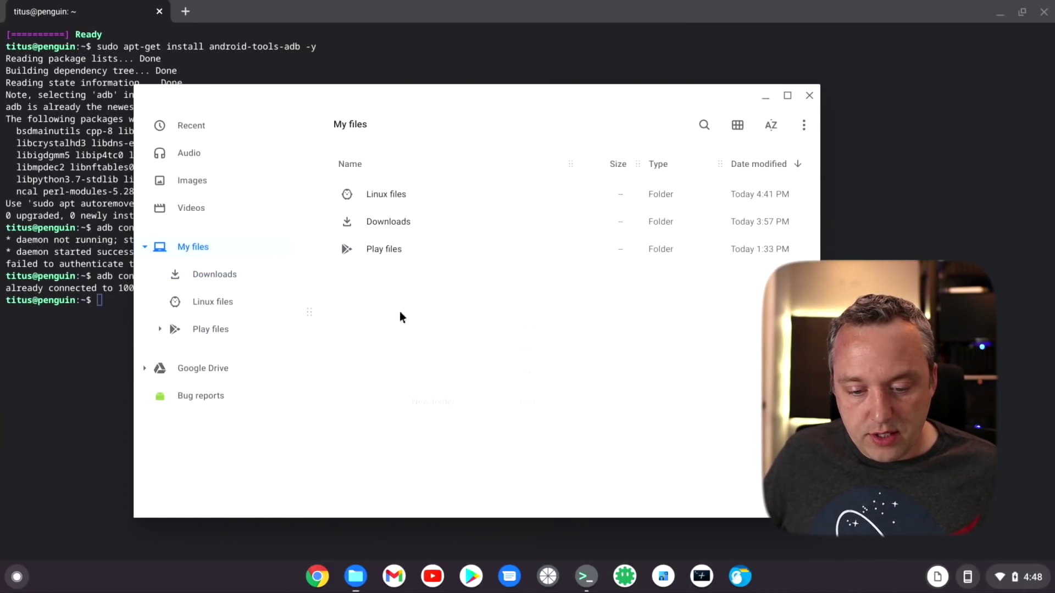
pyautogui.click(455, 402)
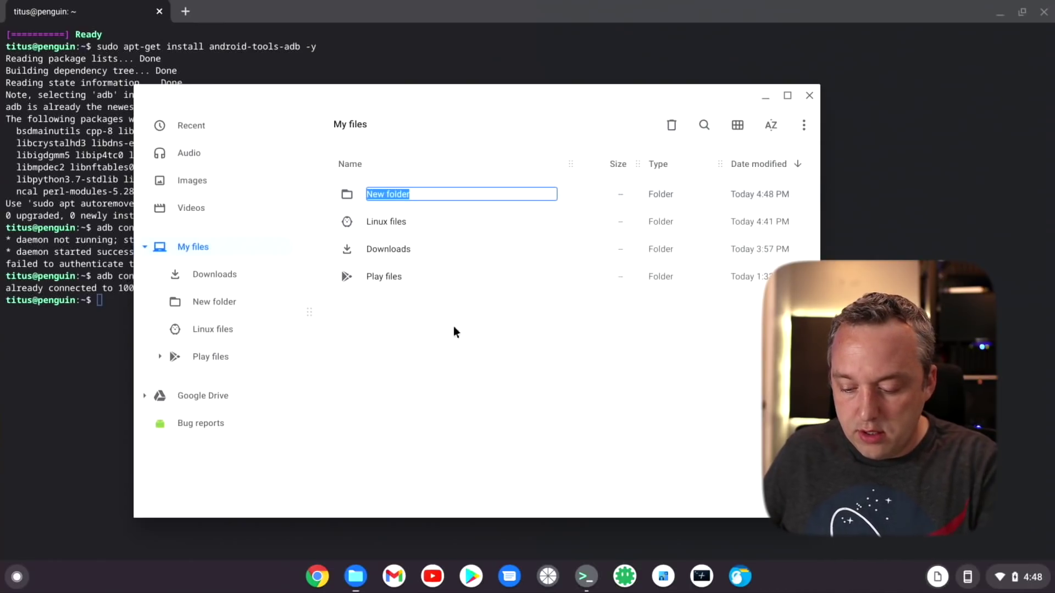
pyautogui.press('Return')
# Step: Share 'New folder' with Linux and close the Files app
pyautogui.rightClick(389, 202)
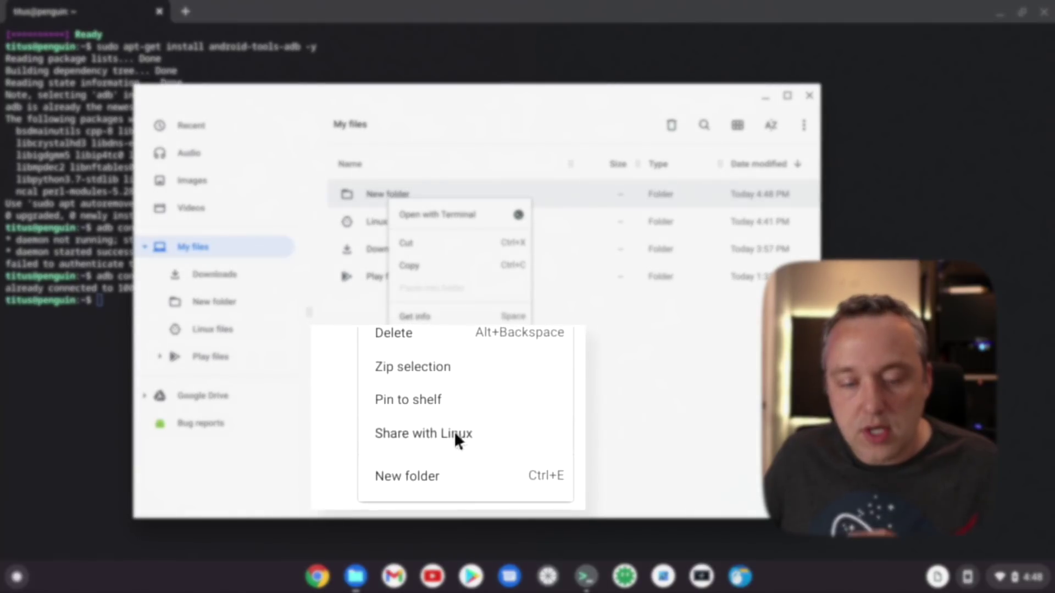
pyautogui.click(620, 420)
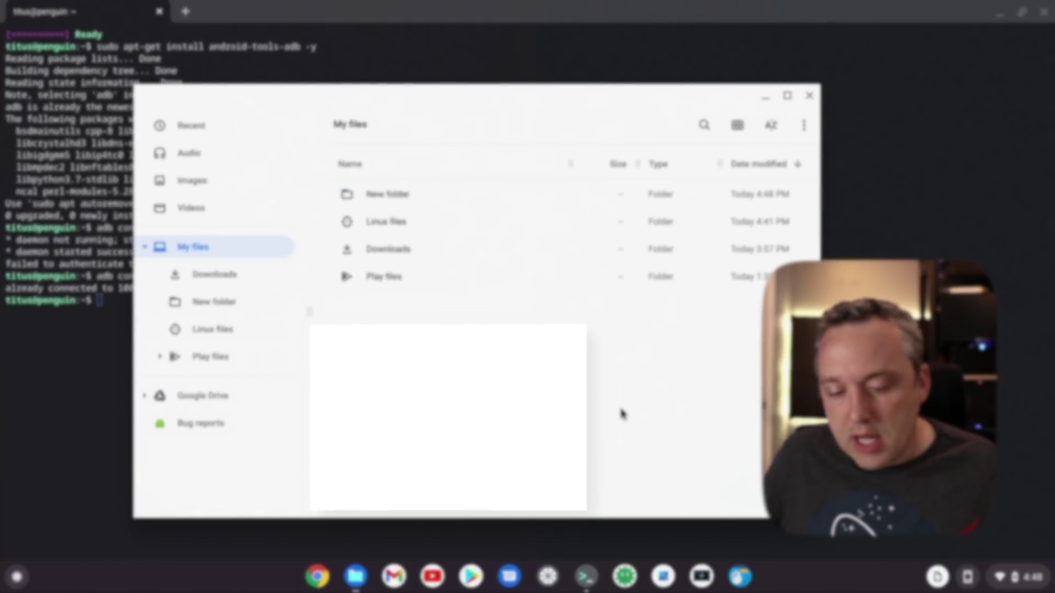
pyautogui.click(809, 95)
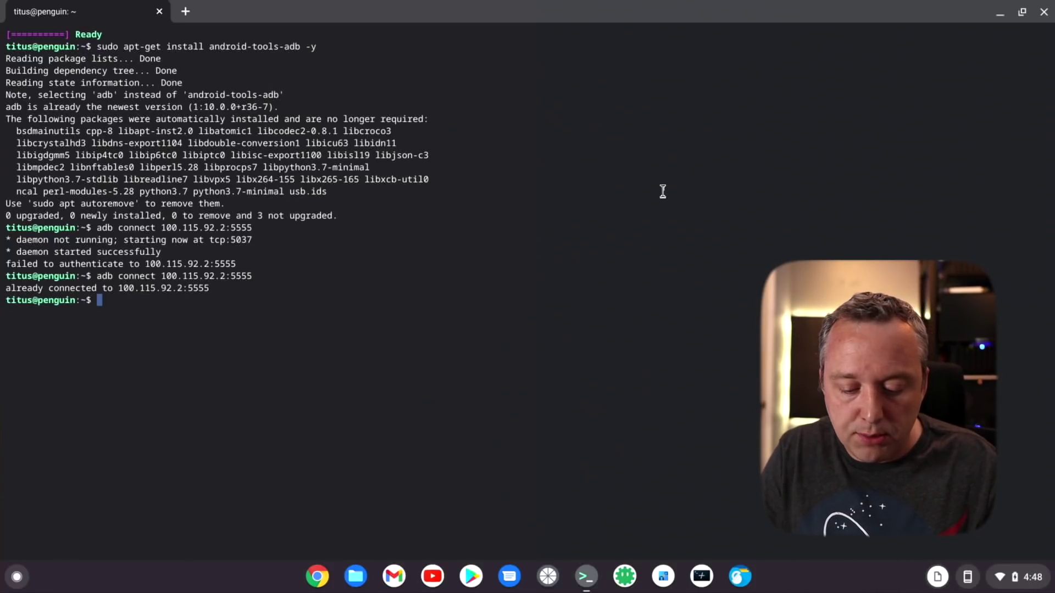
# Step: Change into /mnt/chromeos/MyFiles/Downloads and list its files
pyautogui.write('cd /m')
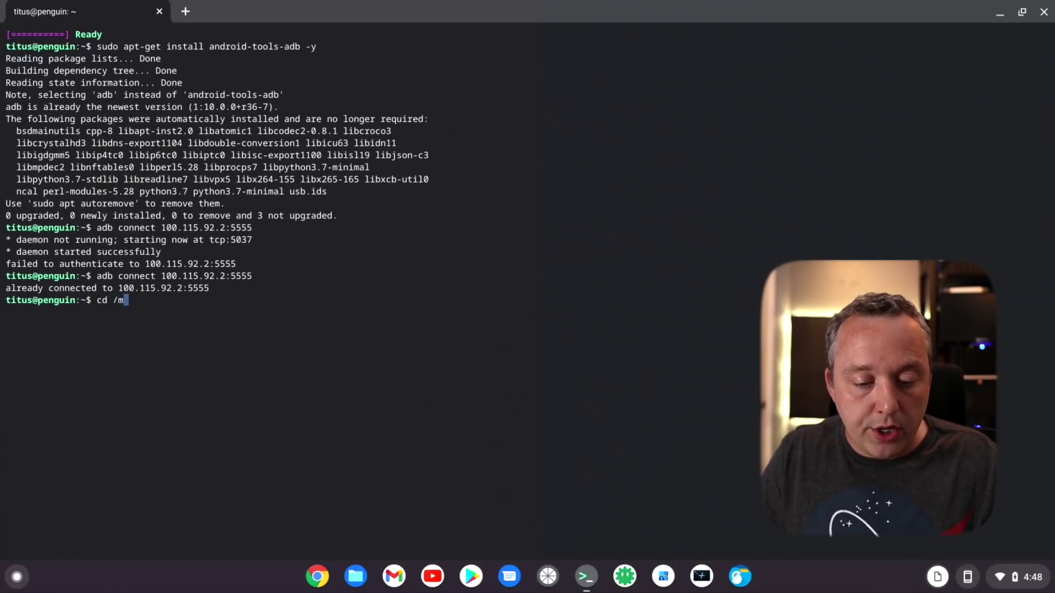
pyautogui.write('nt/c')
pyautogui.press('Tab')
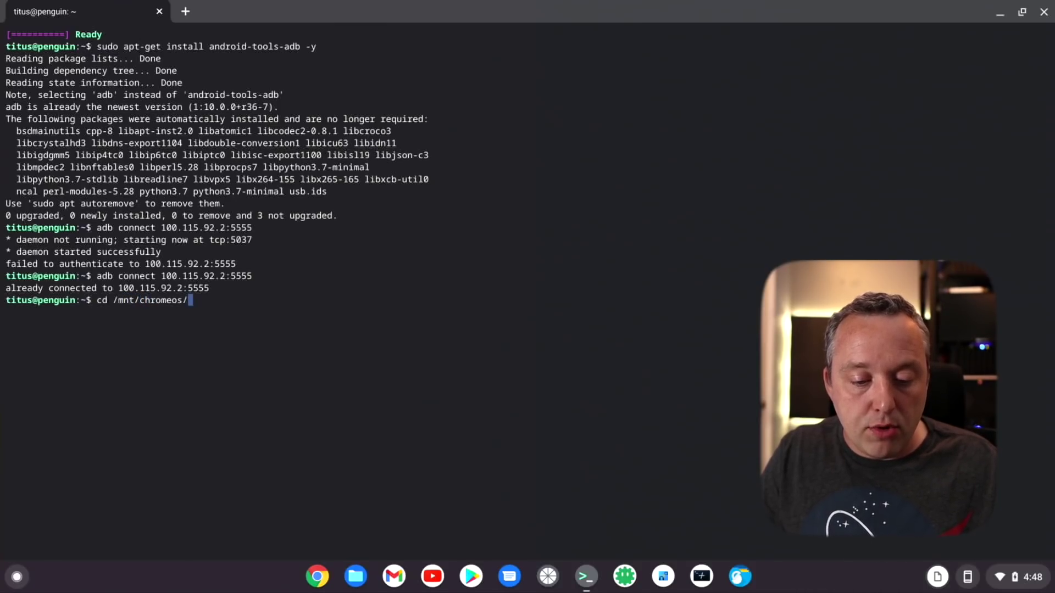
pyautogui.press('Tab')
pyautogui.press('Tab')
pyautogui.write('M')
pyautogui.press('Tab')
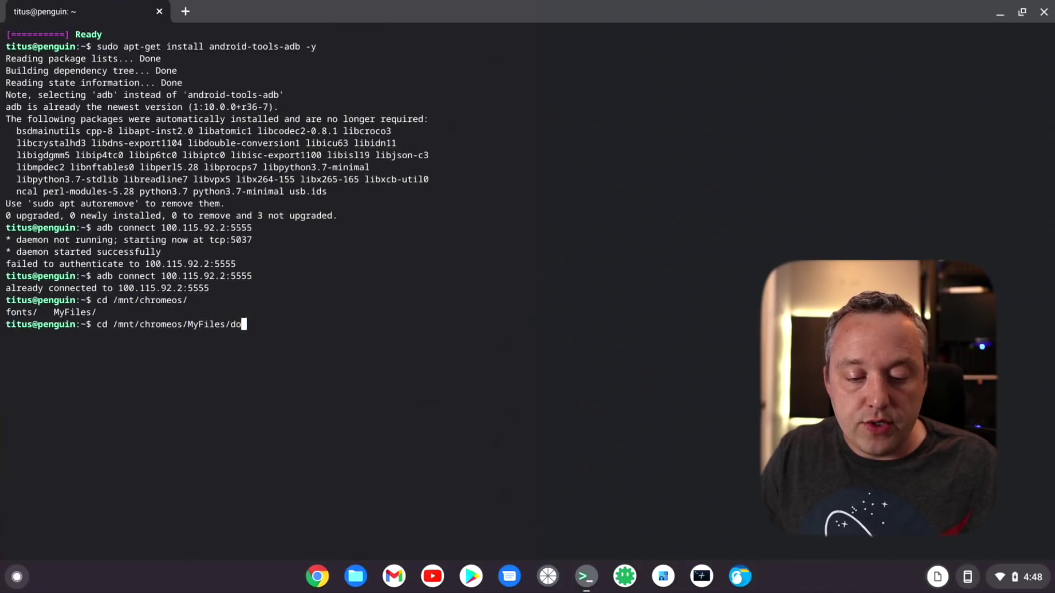
pyautogui.write('do')
pyautogui.press('Tab')
pyautogui.press('Return')
pyautogui.write('ls')
pyautogui.press('Return')
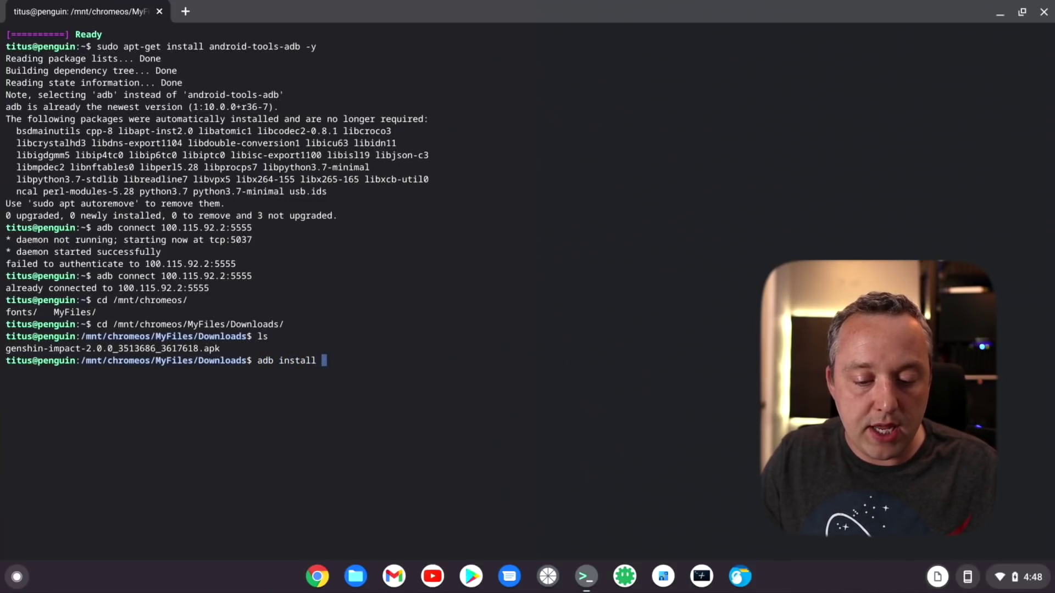
# Step: Install genshin-impact-2.0.0_3513686_3617618.apk via adb, retrying with -s emulator-5554 after multiple devices
pyautogui.write('adb install gen')
pyautogui.press('Tab')
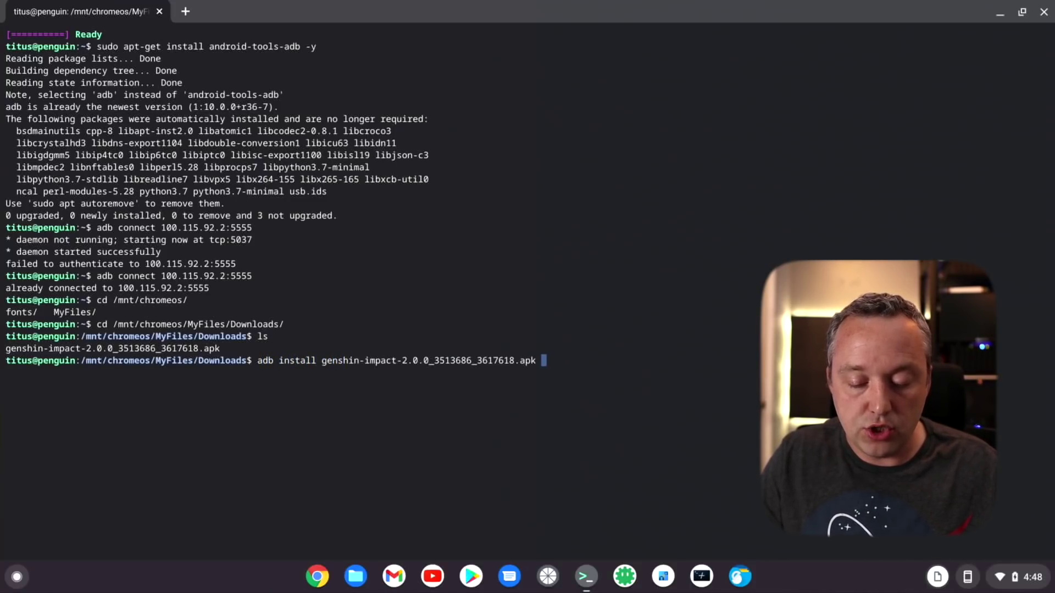
pyautogui.press('Return')
pyautogui.write('adb -s emulator-5554 install genshin-impact-2.0.0_3513686_3617618.apk')
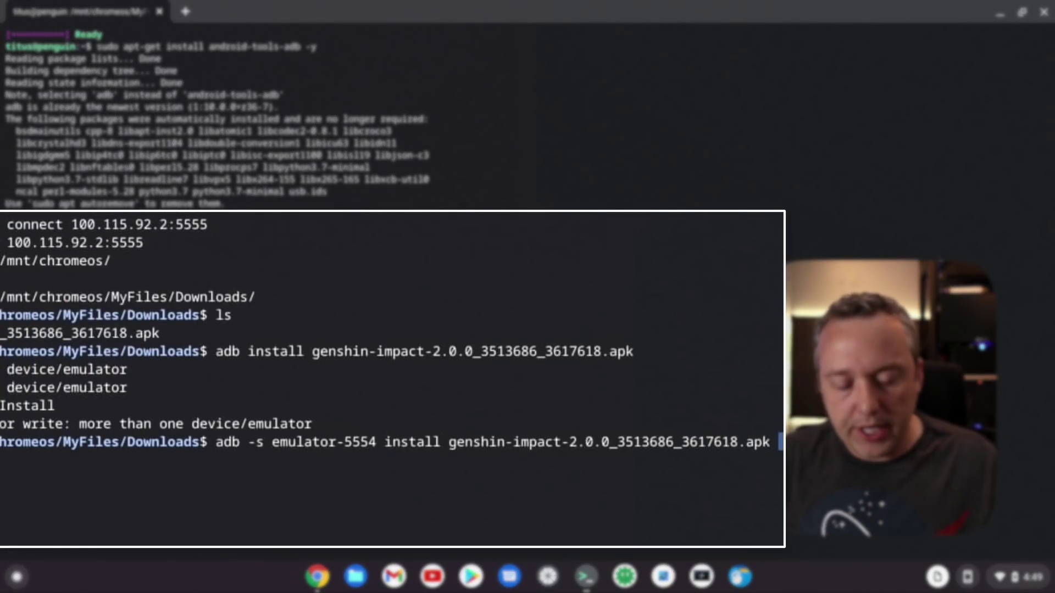
pyautogui.press('Return')
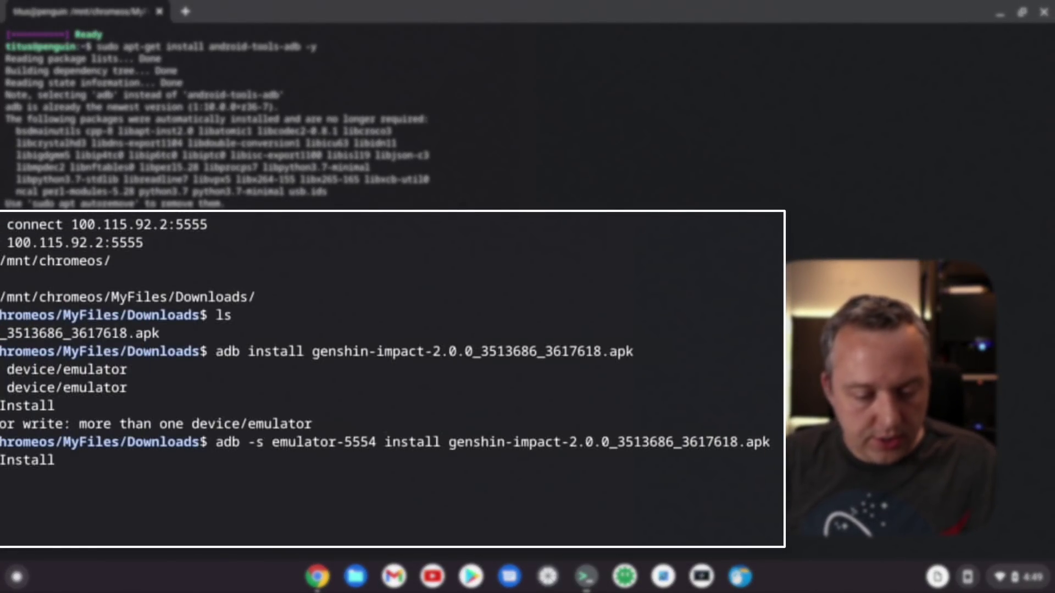